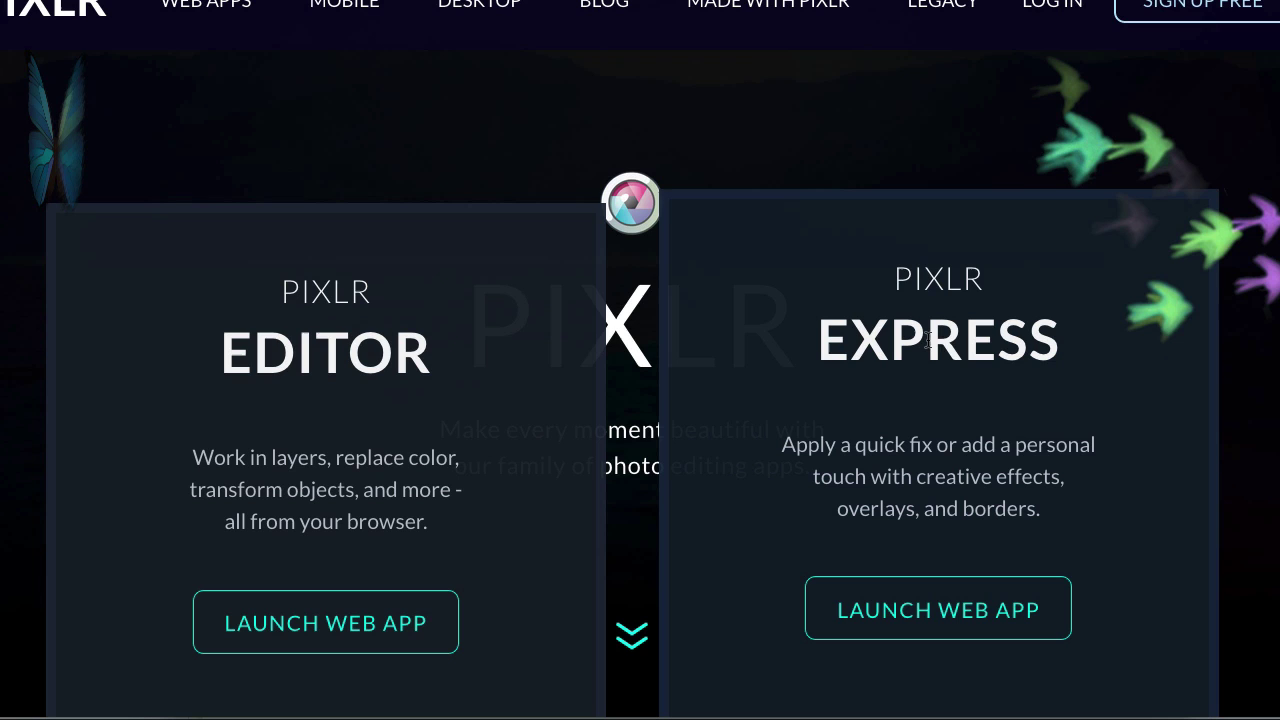
# Switch to Finder and Preview to view the 6 Steps to Ultimate Motivation infographic.
pyautogui.press('super+Tab')
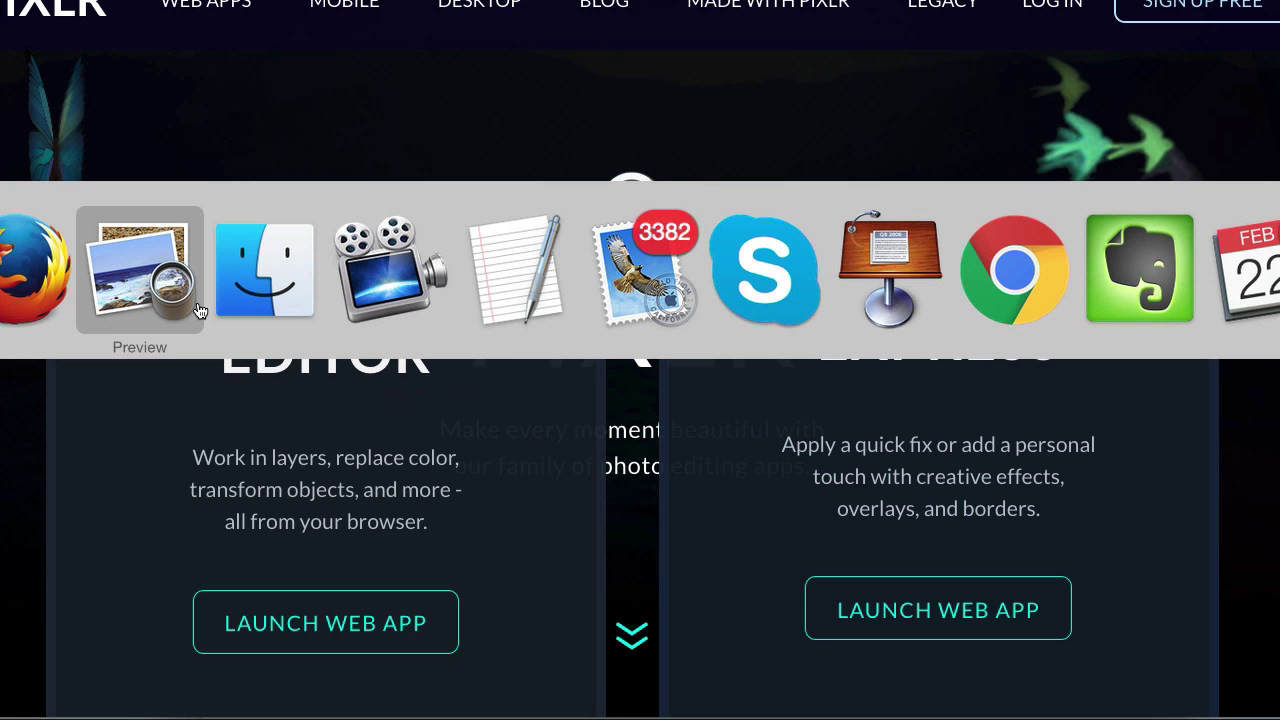
pyautogui.click(207, 311)
pyautogui.press('super+Tab')
pyautogui.click(265, 272)
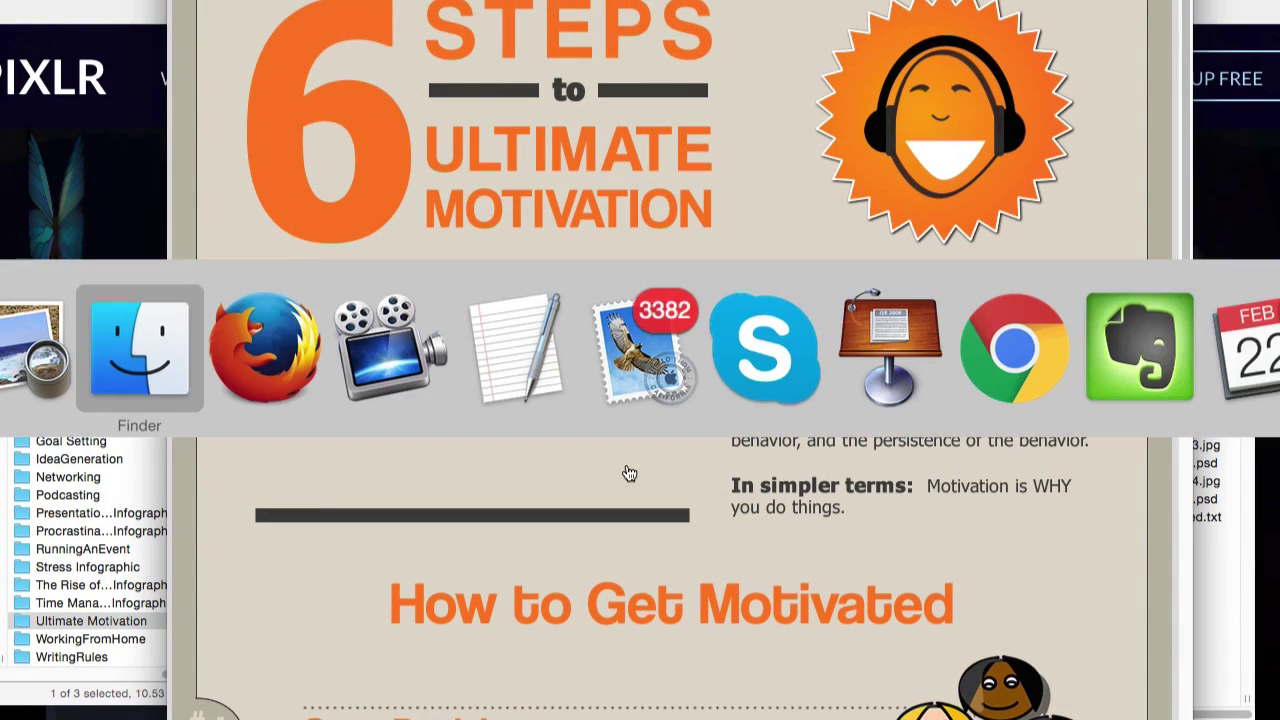
pyautogui.press('super+Tab')
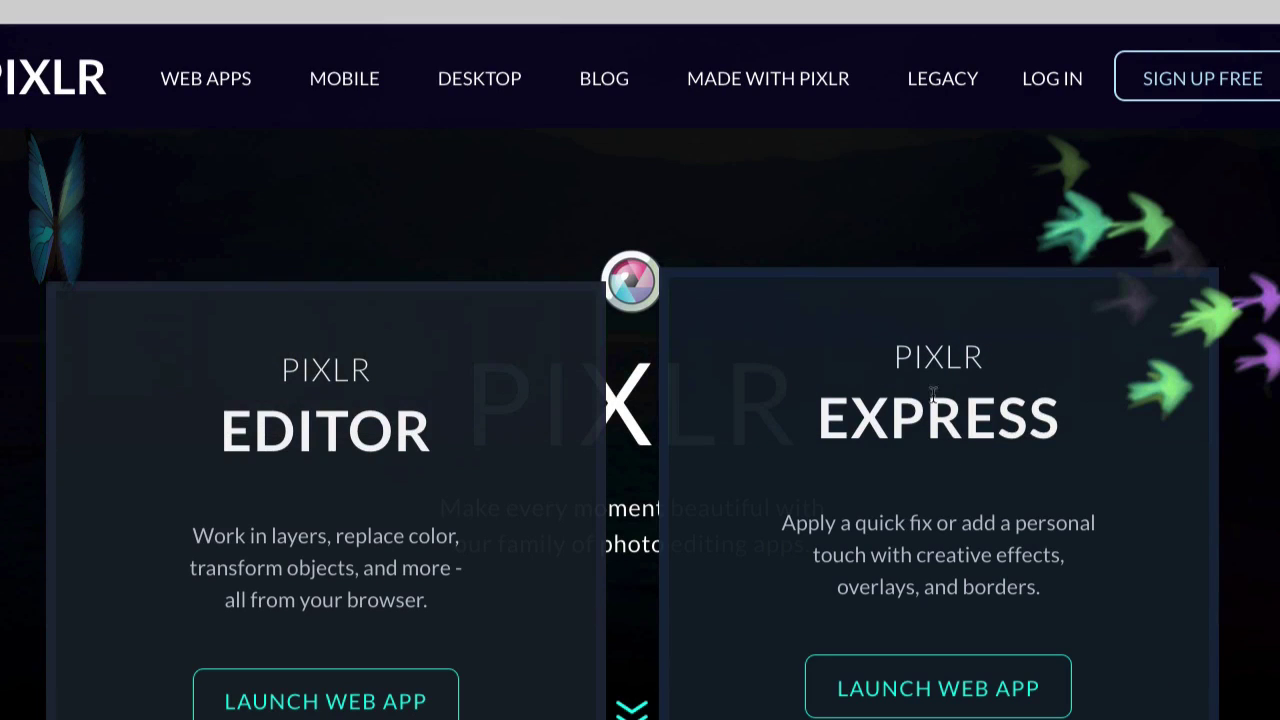
# Return to the Pixlr site in Firefox, launch Pixlr Express and open the 6 Steps to Ultimate Motivation infographic from the computer.
pyautogui.scroll(-2, 1017, 360)
pyautogui.scroll(-2, 987, 594)
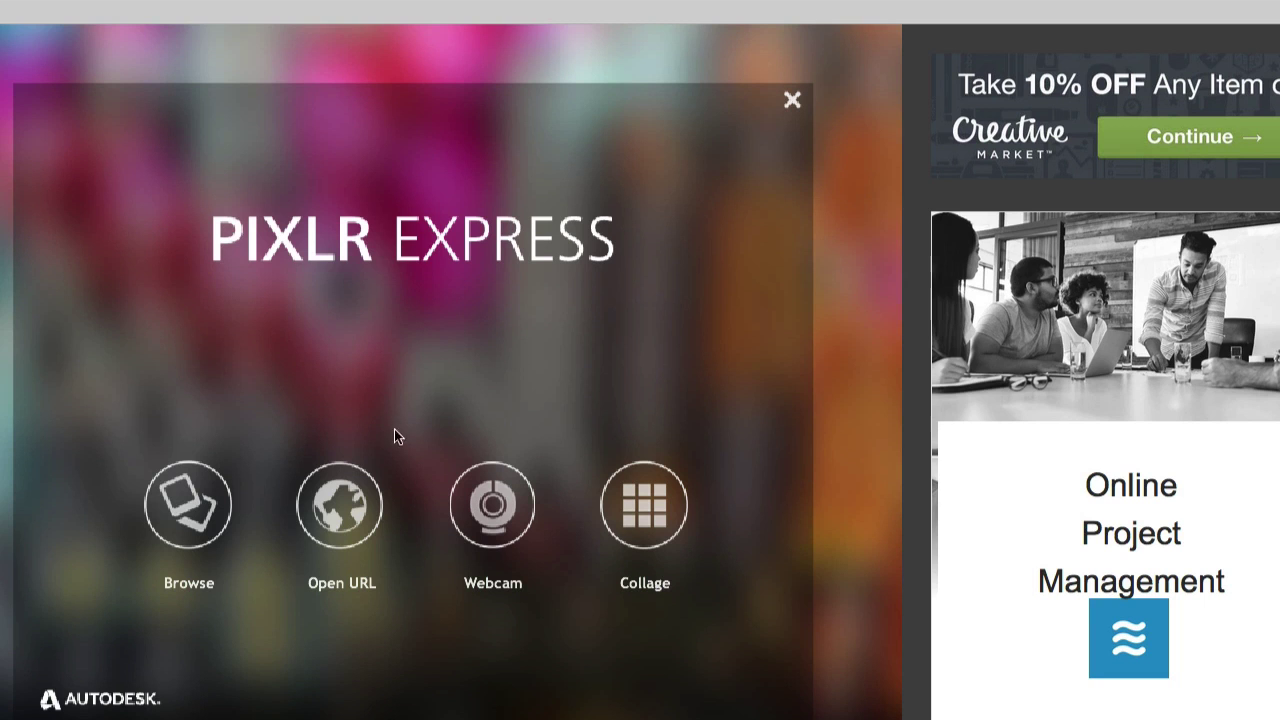
pyautogui.click(188, 505)
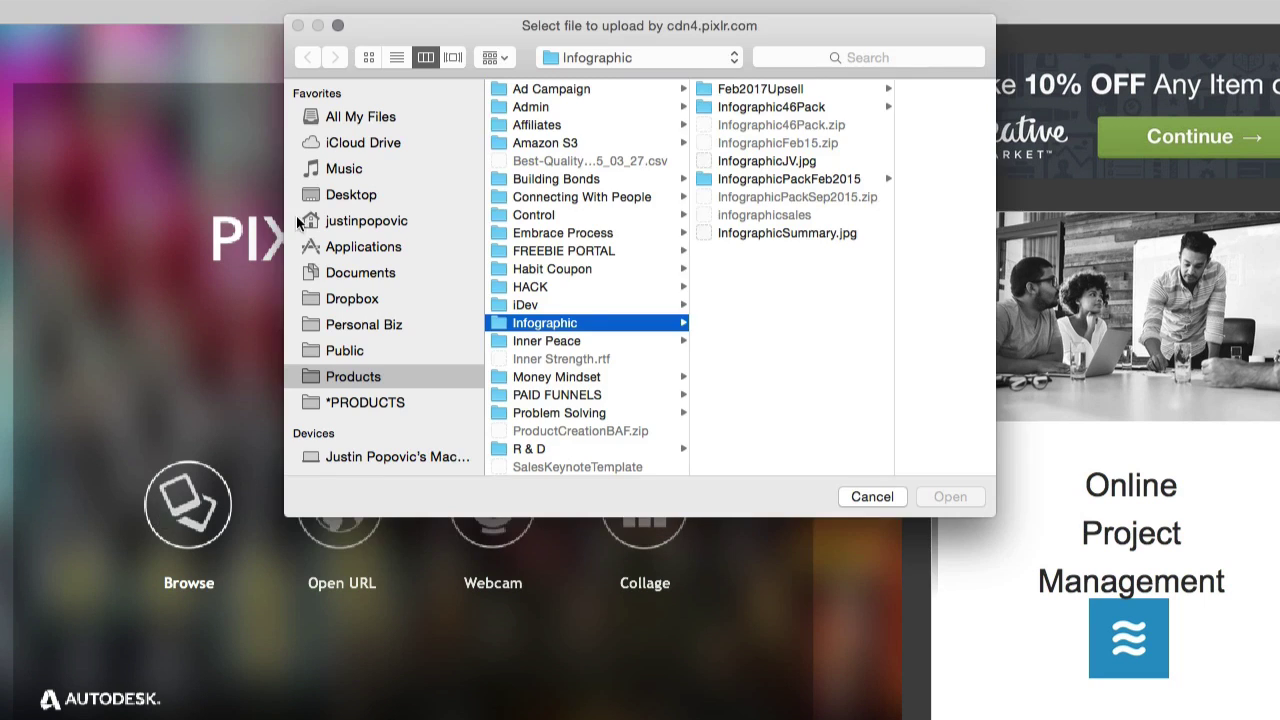
pyautogui.doubleClick(725, 233)
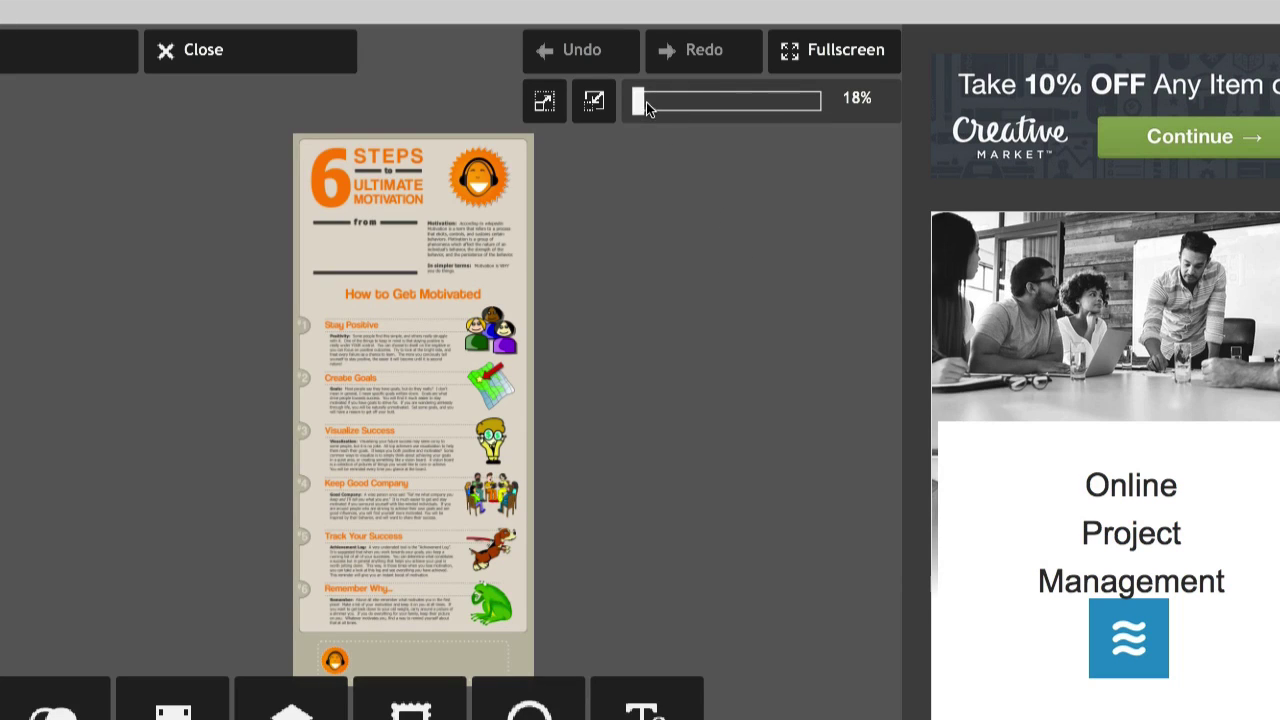
# Recolor the whole infographic from orange to blue by shifting its hue by 180 with the Color adjustment, and apply it.
pyautogui.moveTo(641, 104); pyautogui.dragTo(652, 110)
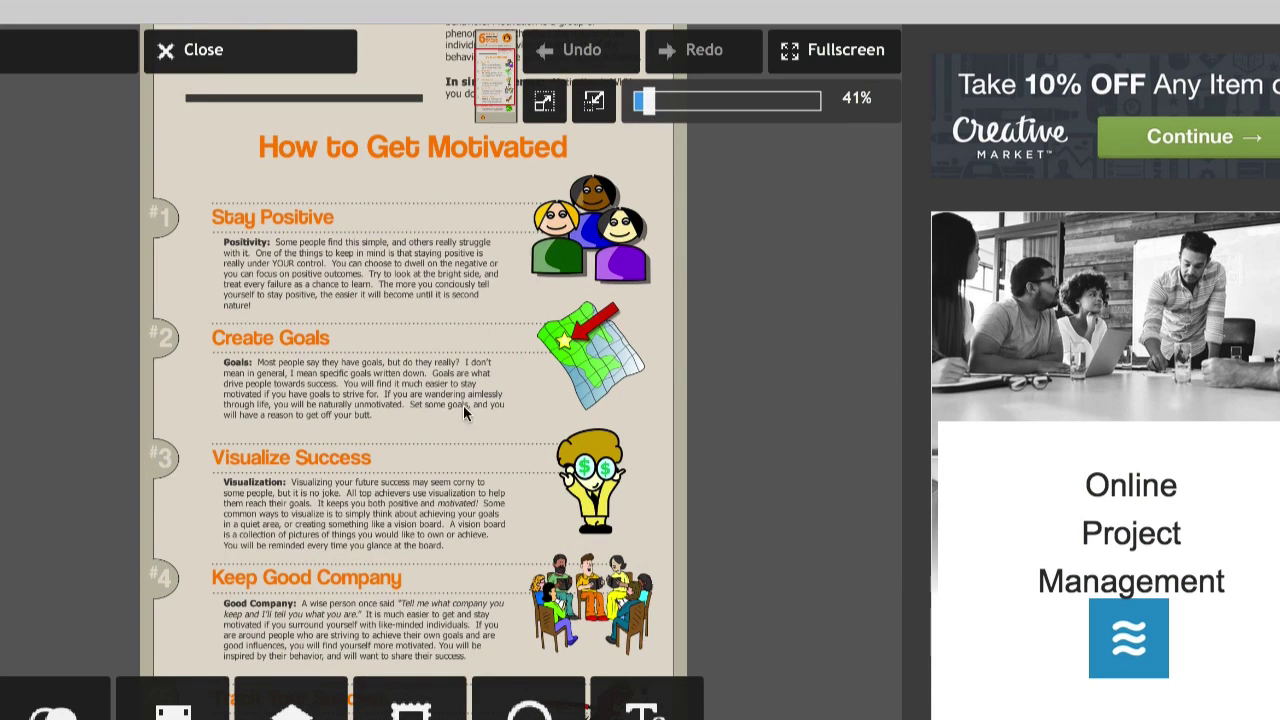
pyautogui.moveTo(650, 104); pyautogui.dragTo(632, 104)
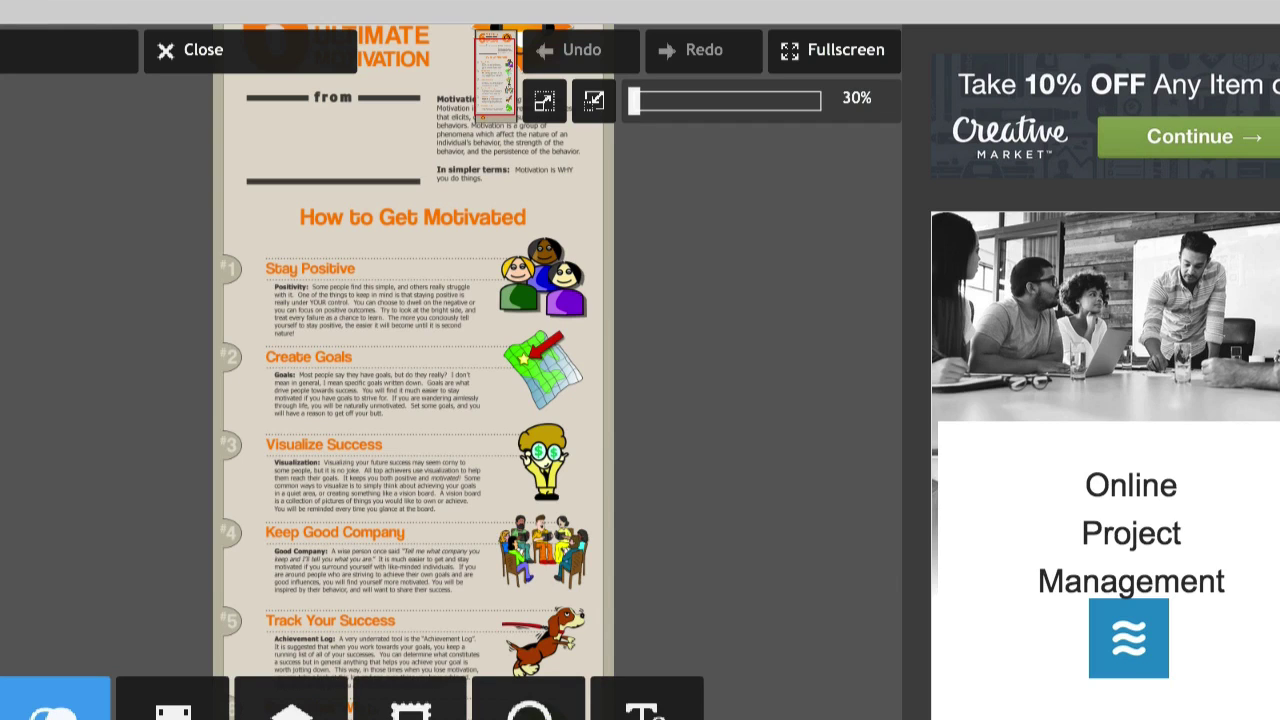
pyautogui.click(55, 705)
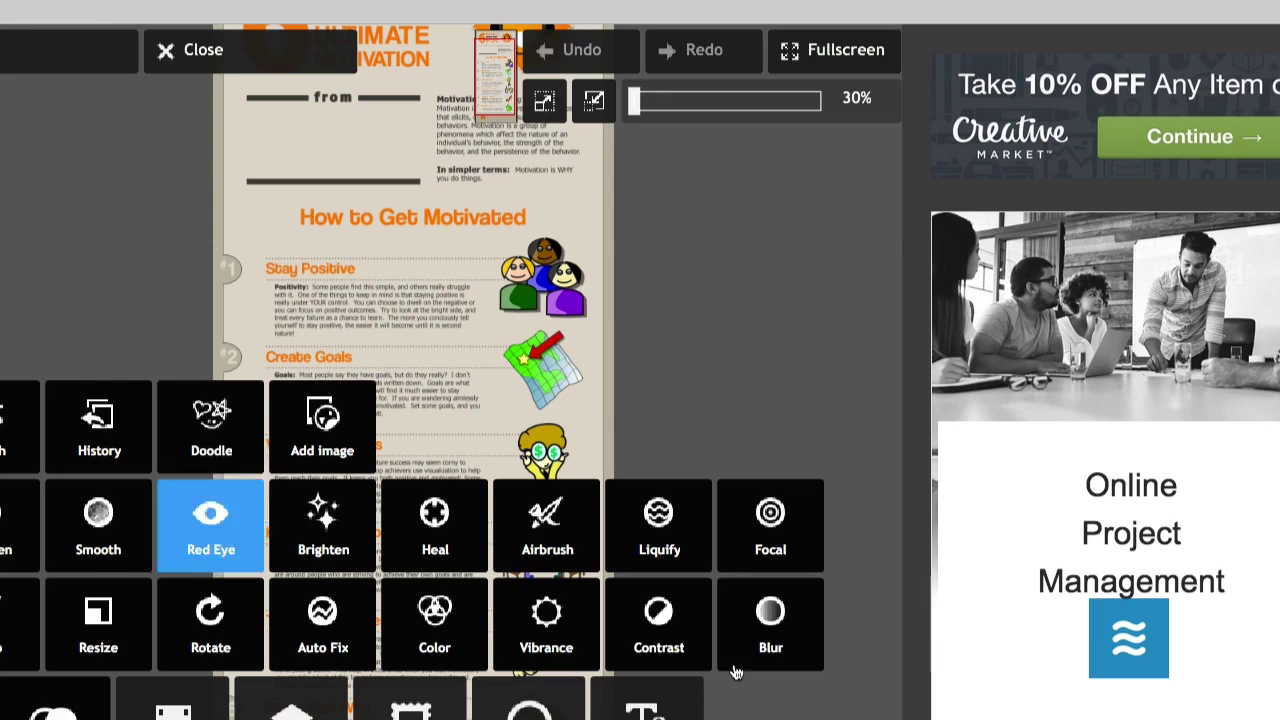
pyautogui.click(436, 640)
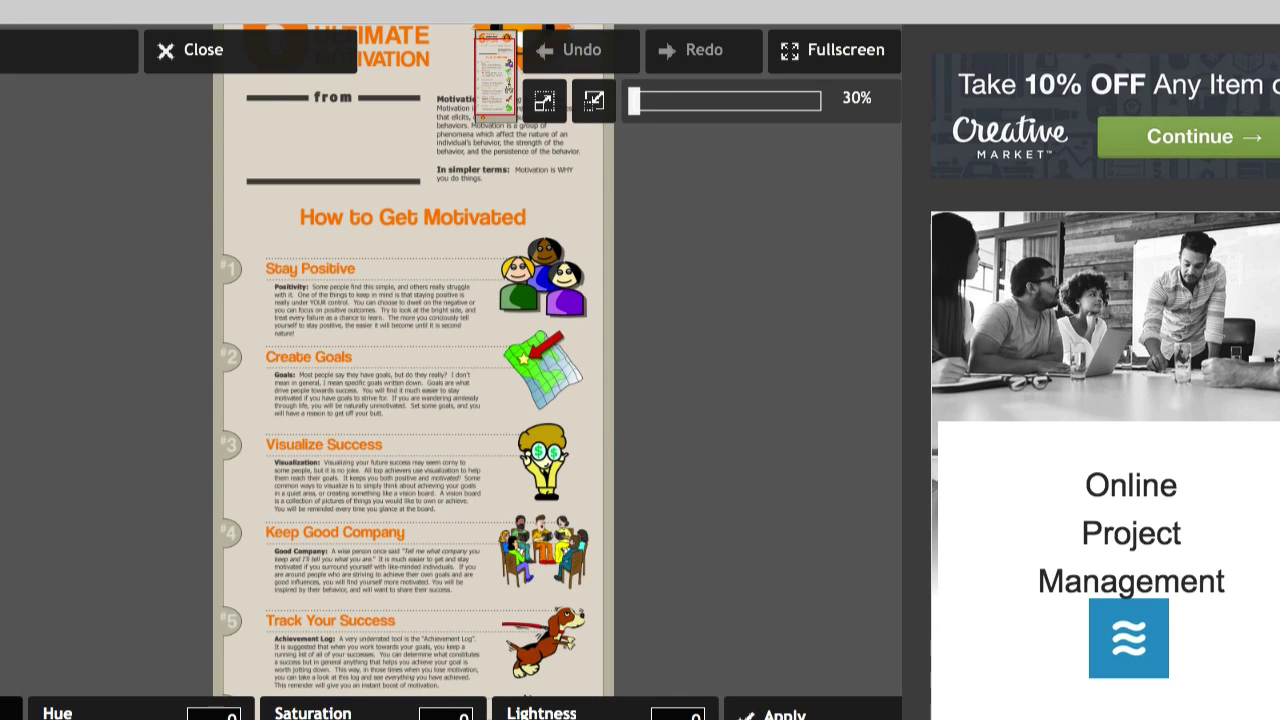
pyautogui.moveTo(141, 719); pyautogui.dragTo(42, 719)
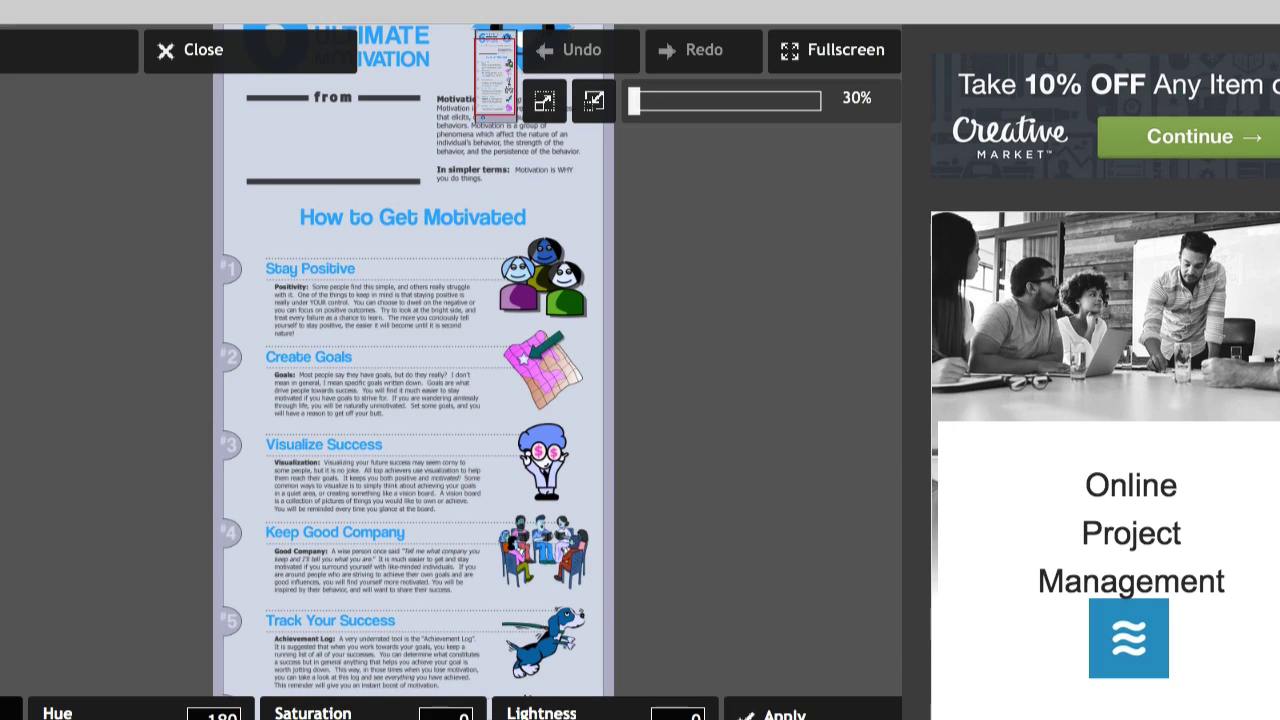
pyautogui.moveTo(240, 719); pyautogui.dragTo(54, 719)
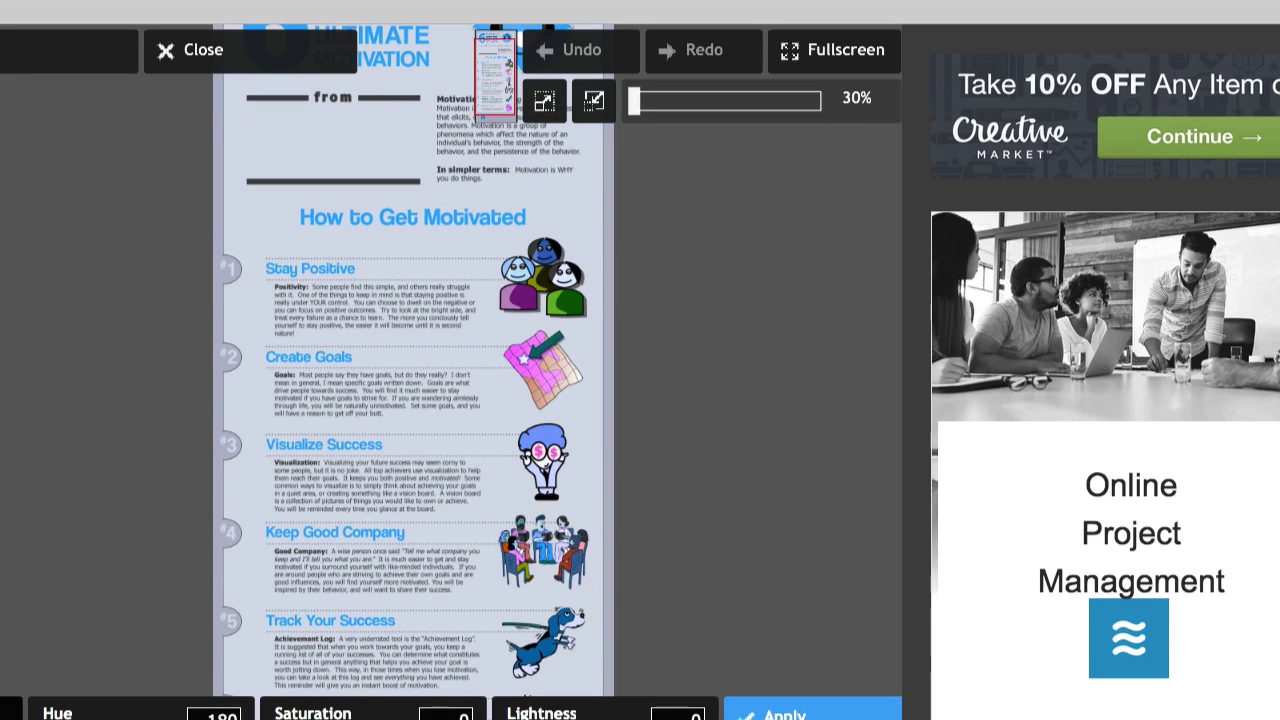
pyautogui.click(780, 714)
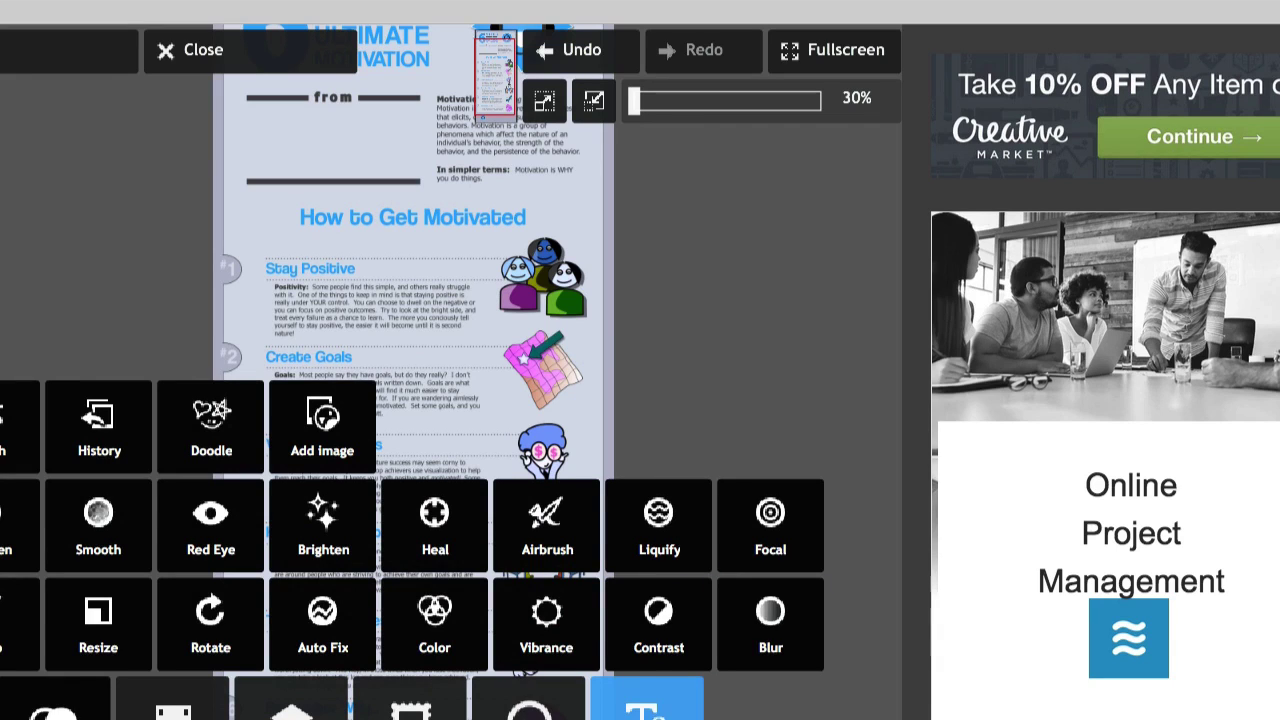
# Add a text in a Sans font reading "Tools For Motivation", with each word on its own line.
pyautogui.click(646, 705)
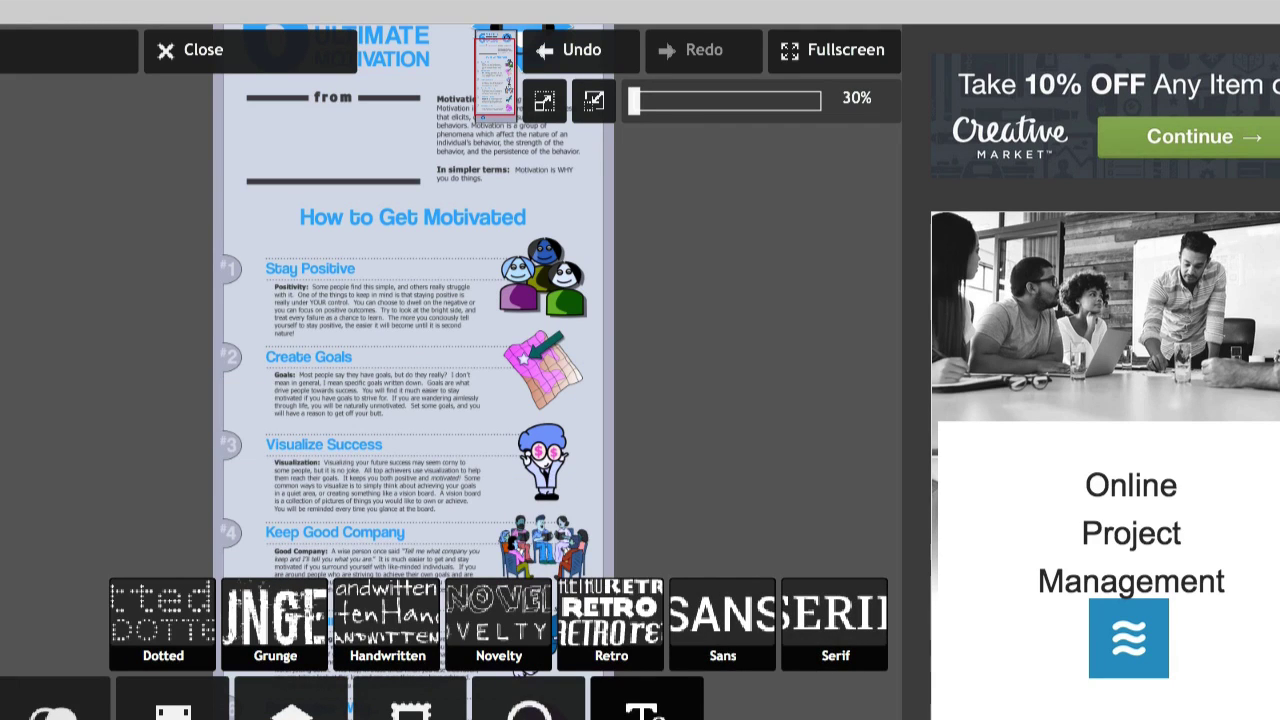
pyautogui.click(743, 626)
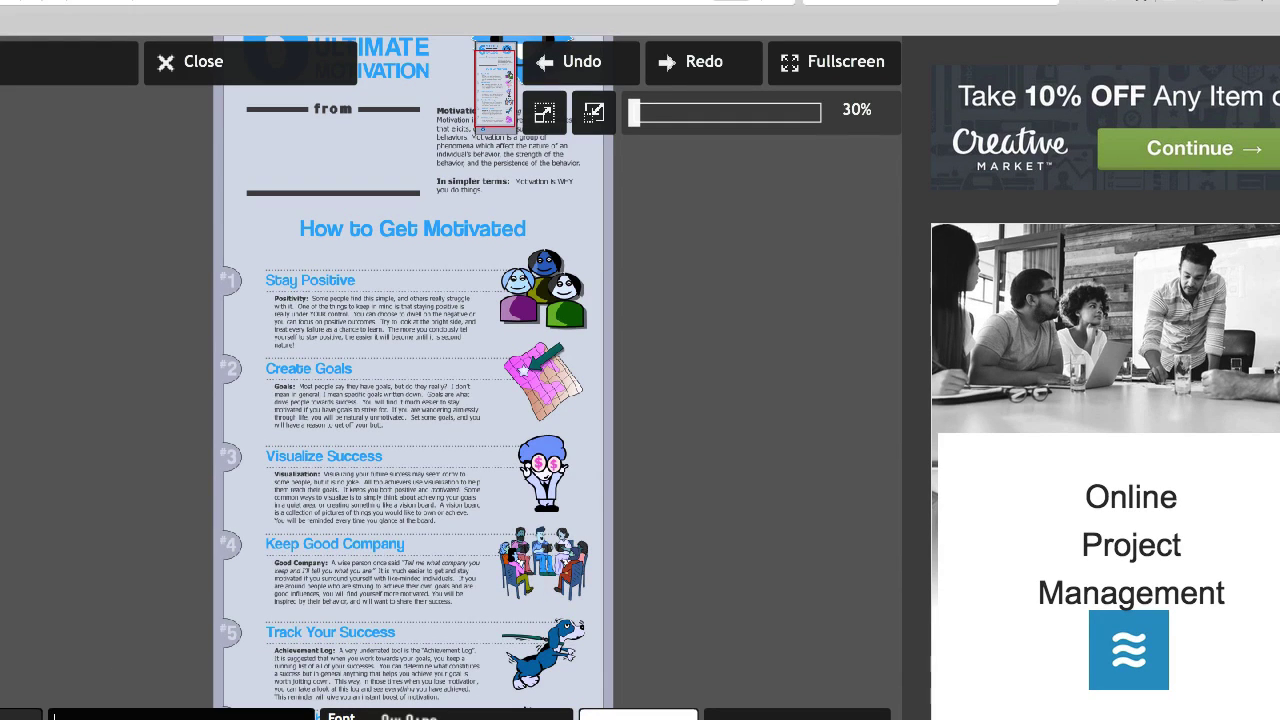
pyautogui.write('Textur m')
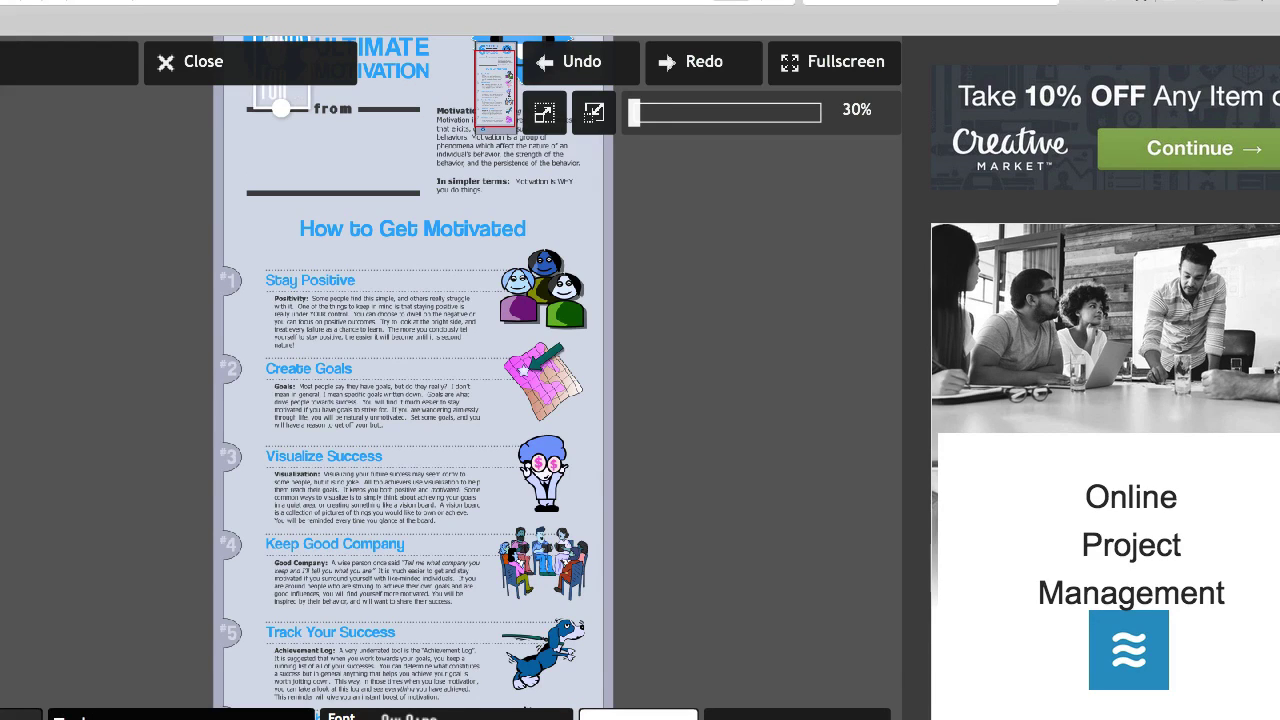
pyautogui.write('mot')
pyautogui.press('BackSpace')
pyautogui.press('BackSpace')
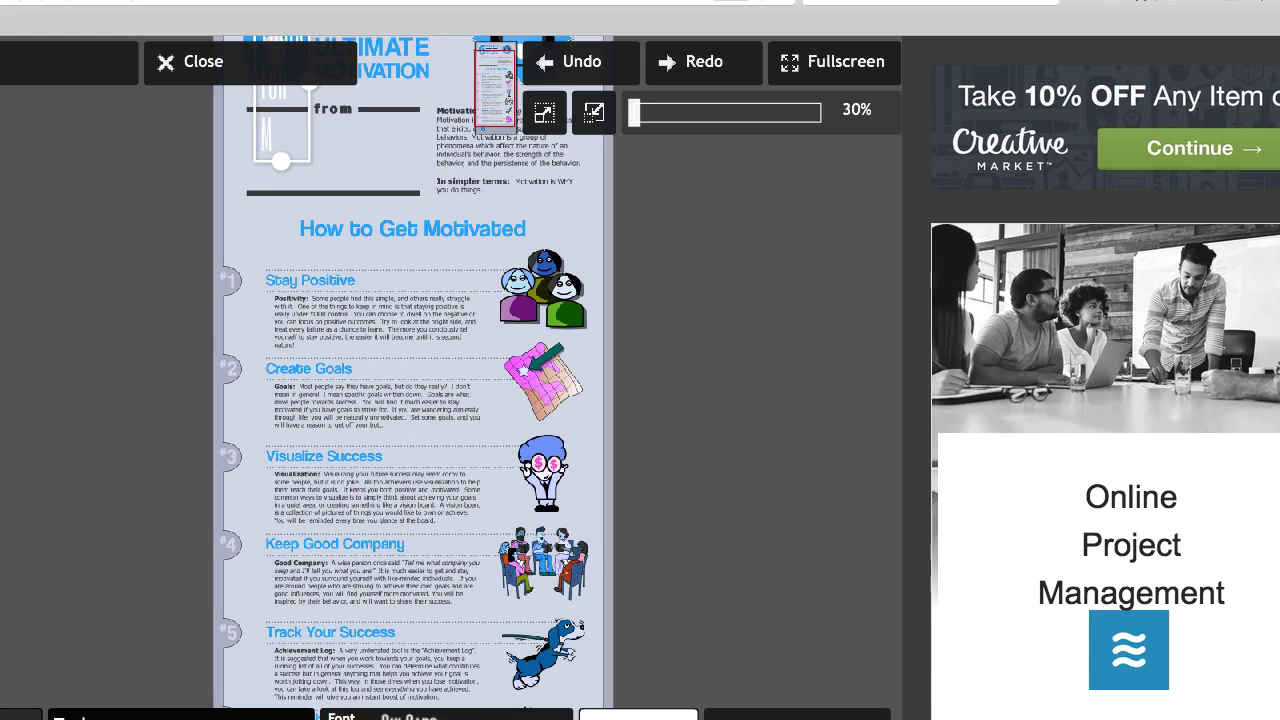
pyautogui.write('otivation')
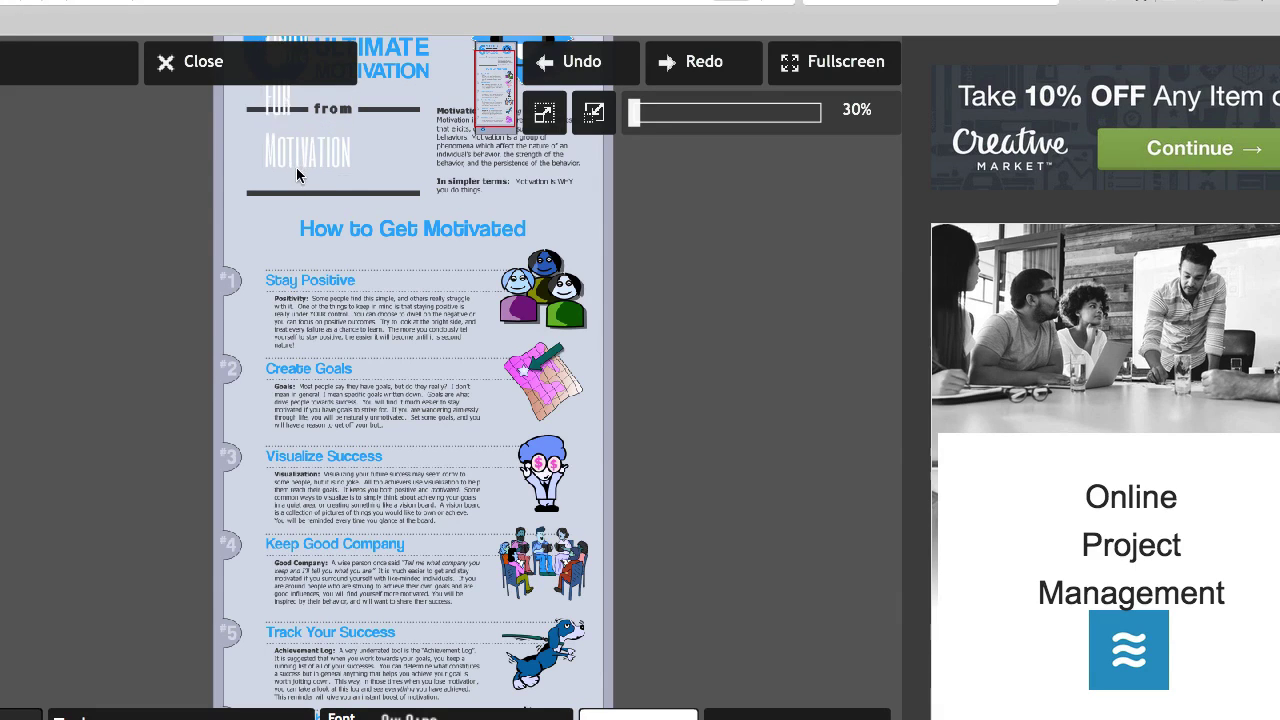
# Shrink the "Tools For Motivation" text, move it under the word "from", and join its three lines into one.
pyautogui.moveTo(296, 175); pyautogui.dragTo(301, 239)
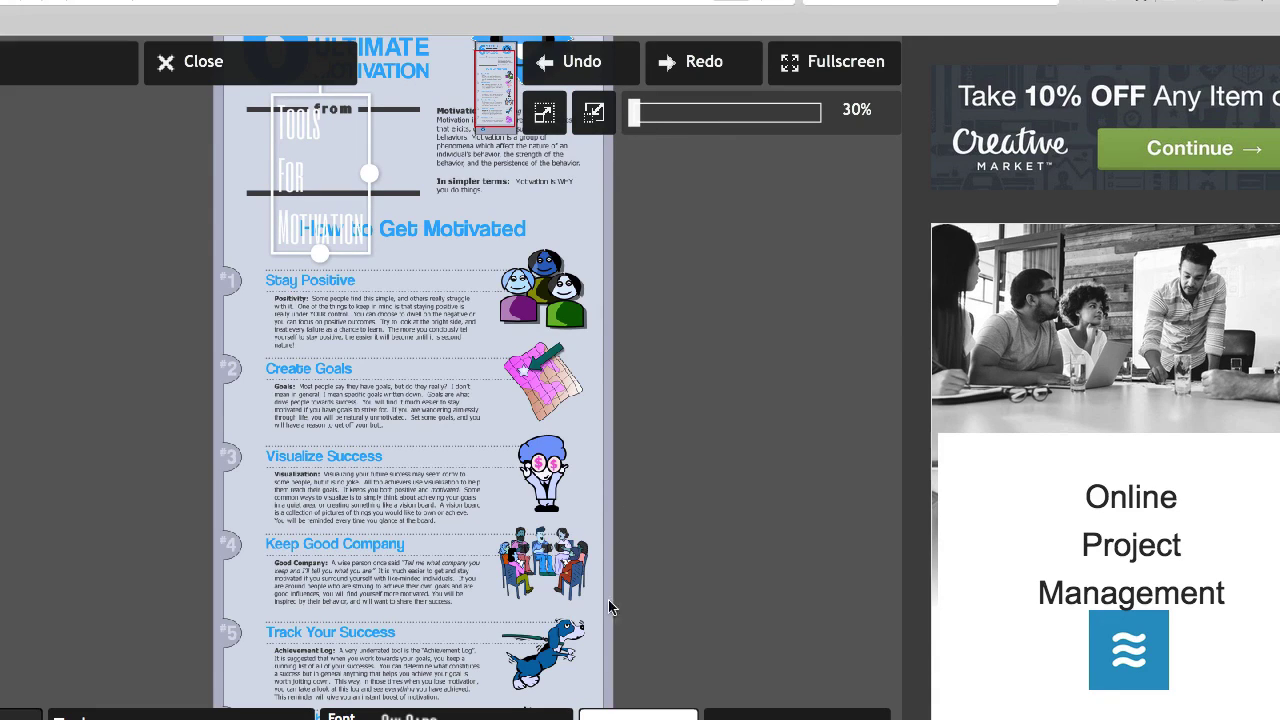
pyautogui.click(638, 715)
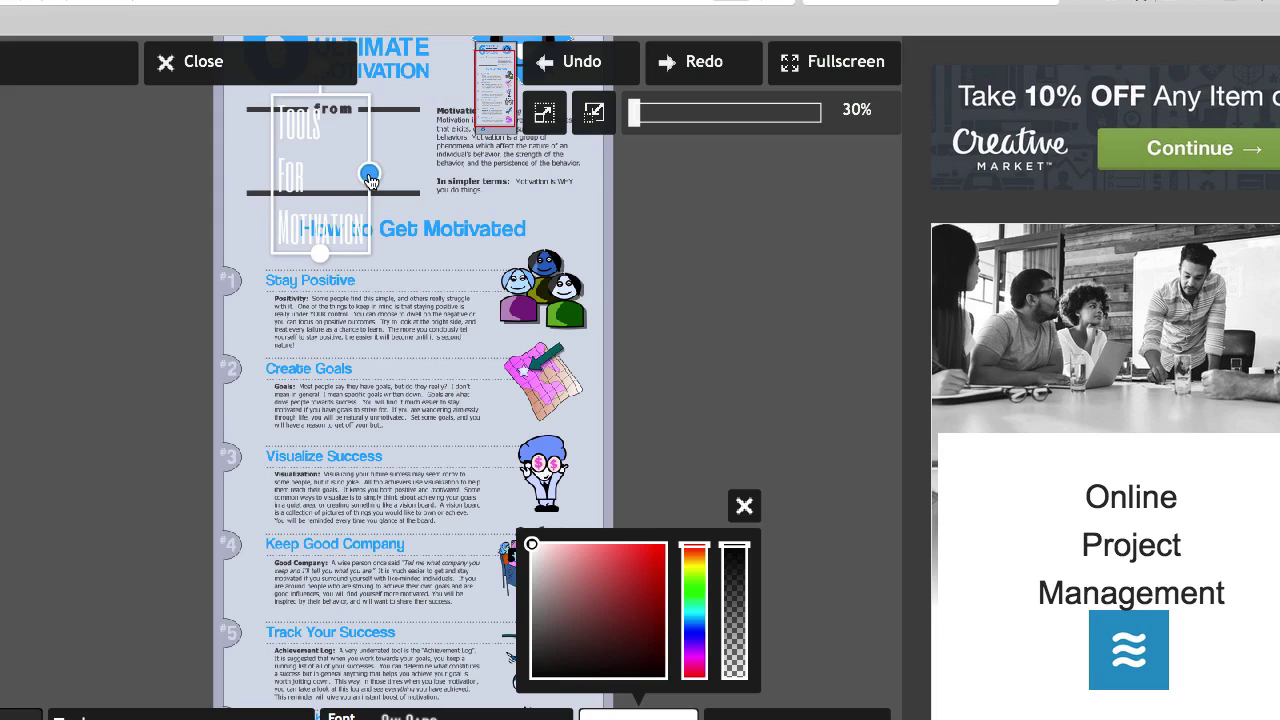
pyautogui.moveTo(369, 177); pyautogui.dragTo(346, 174)
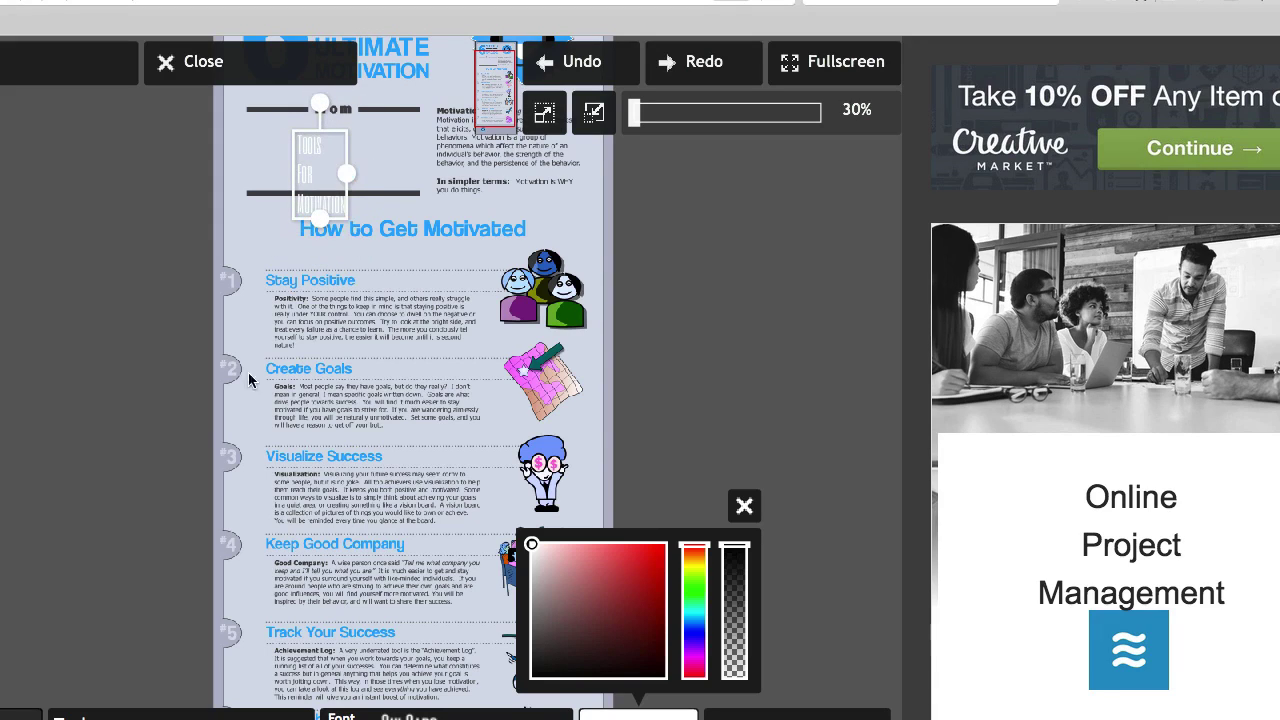
pyautogui.press('BackSpace')
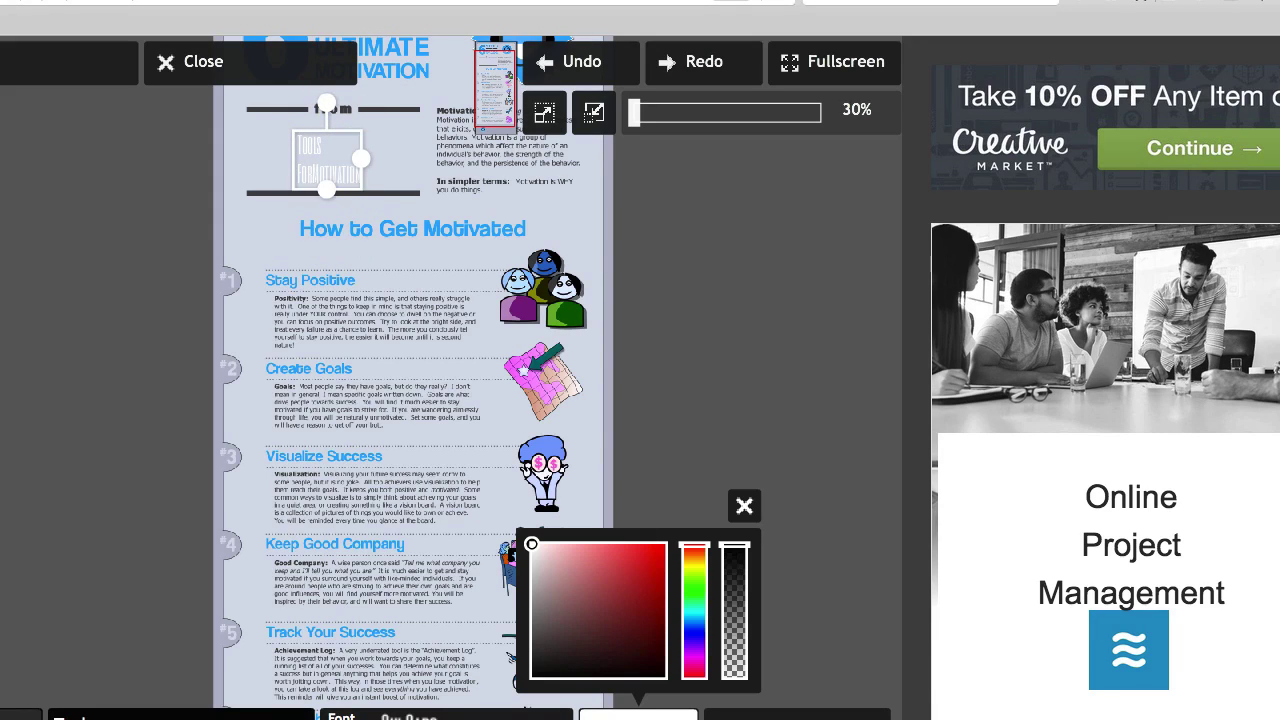
pyautogui.click(129, 220)
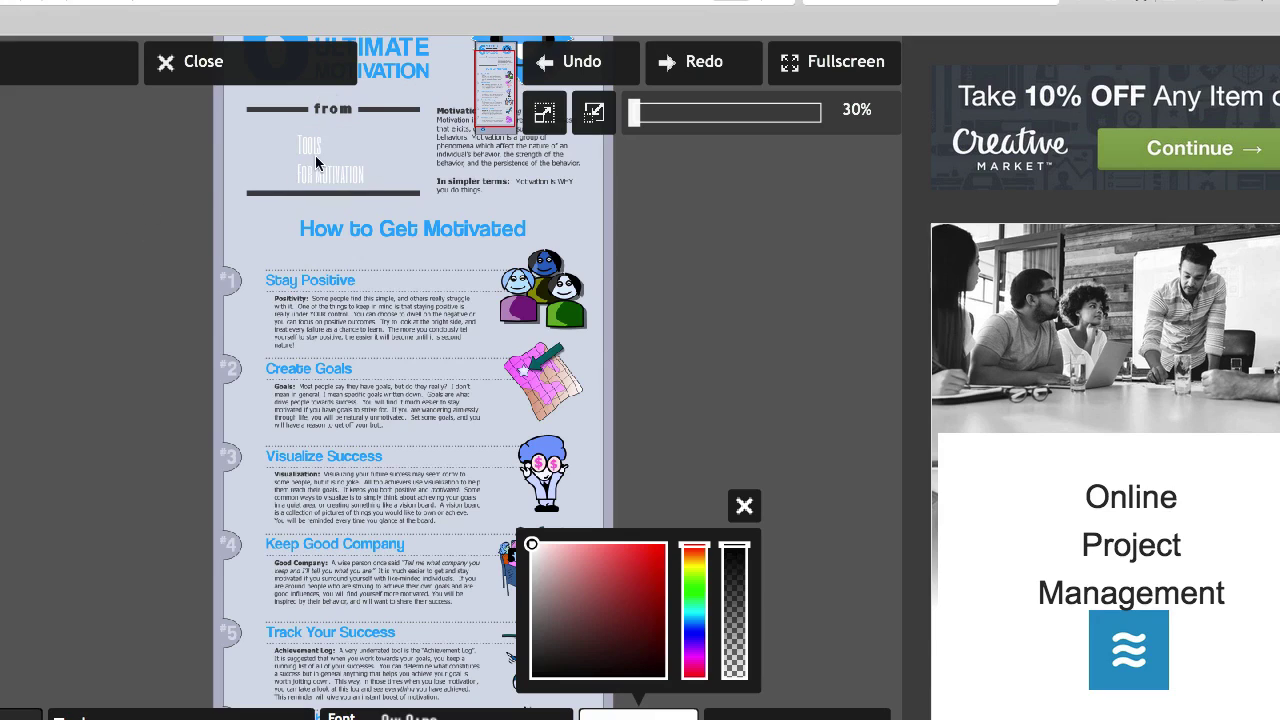
pyautogui.moveTo(305, 160)
pyautogui.mouseDown()
pyautogui.moveTo(309, 137)
pyautogui.moveTo(285, 145)
pyautogui.moveTo(304, 135)
pyautogui.mouseUp()
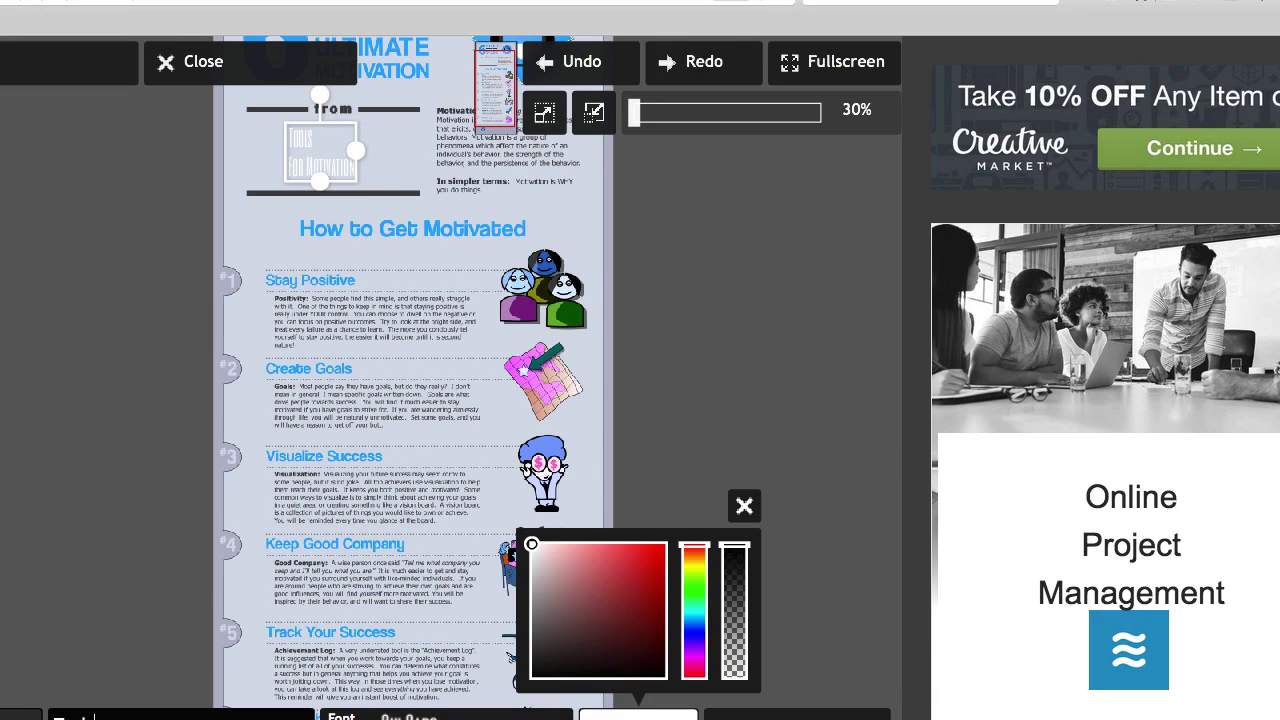
pyautogui.press('Delete')
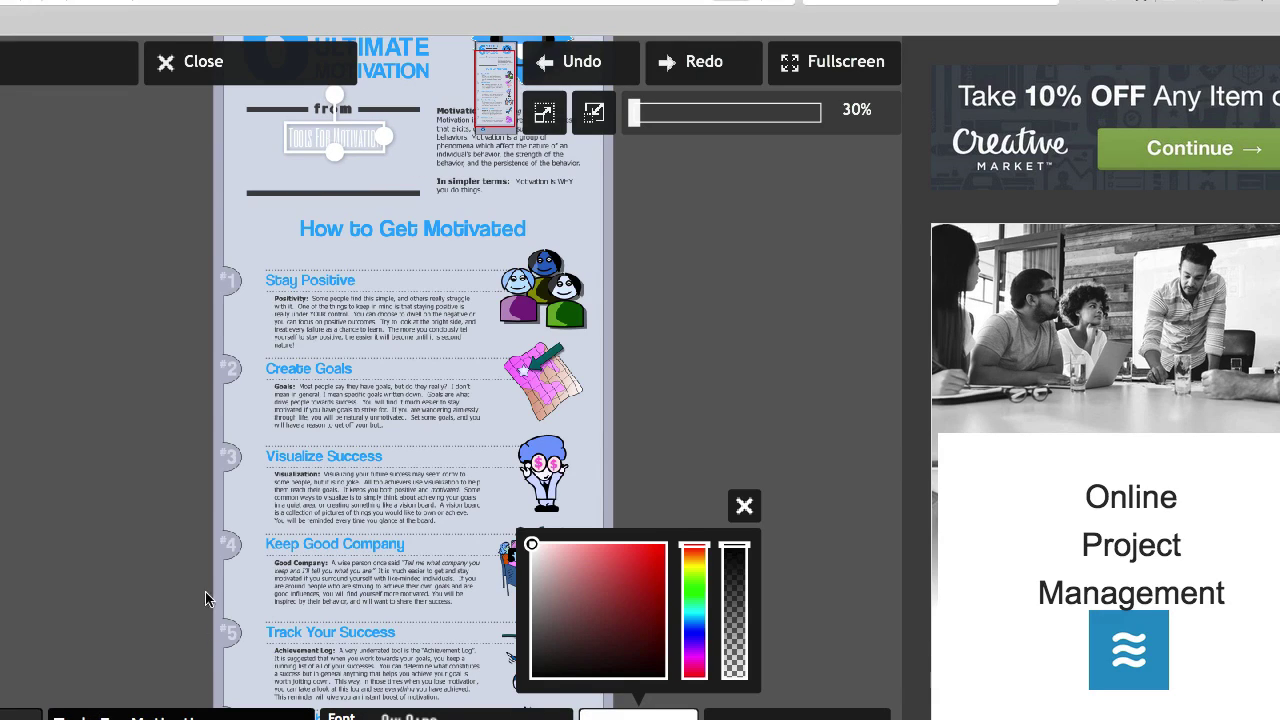
# Enlarge the "Tools For Motivation" line to fill the space between the dark bars under "from", and apply it.
pyautogui.moveTo(296, 143); pyautogui.dragTo(287, 156)
pyautogui.click(288, 162)
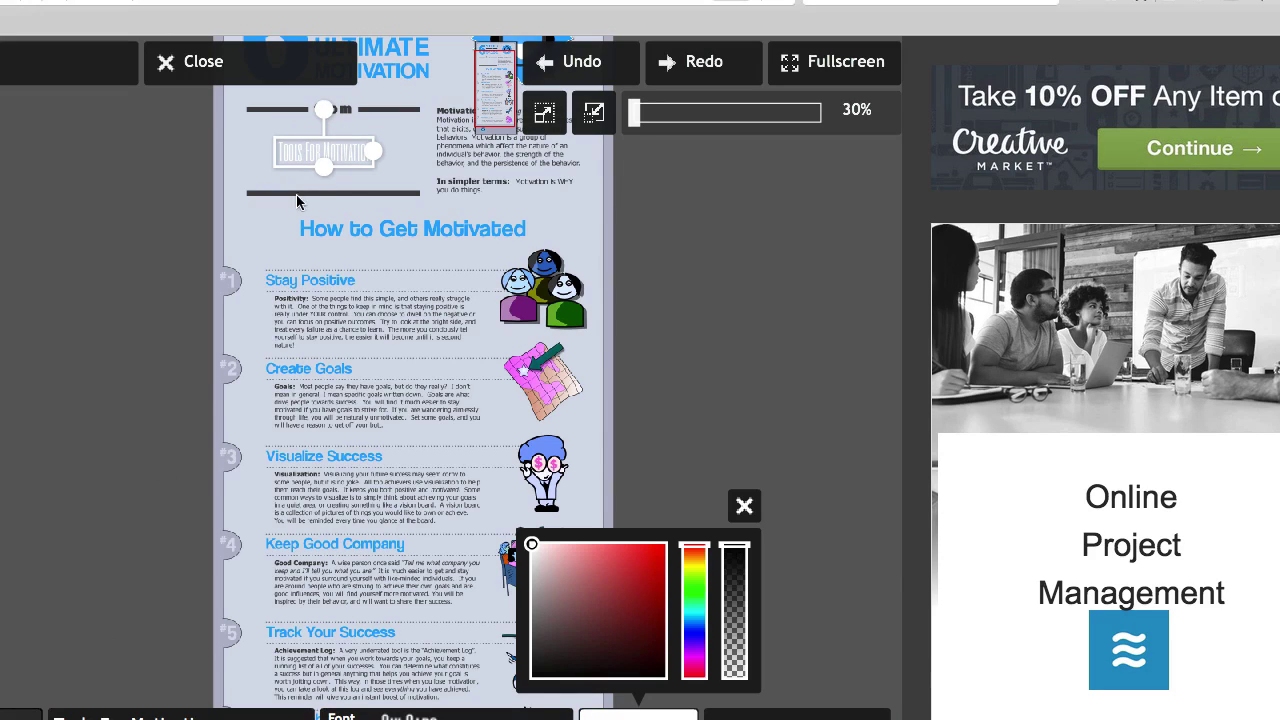
pyautogui.moveTo(378, 154)
pyautogui.mouseDown()
pyautogui.moveTo(420, 162)
pyautogui.moveTo(375, 147)
pyautogui.mouseUp()
pyautogui.click(379, 153)
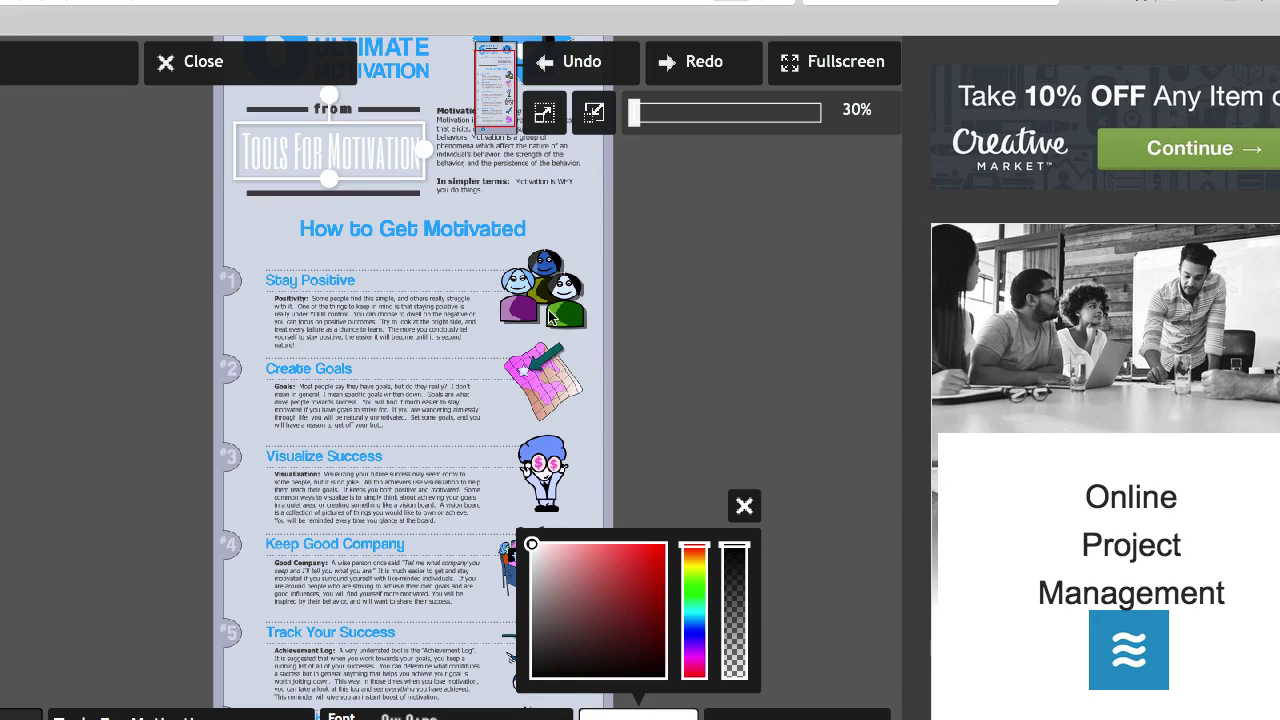
pyautogui.click(762, 717)
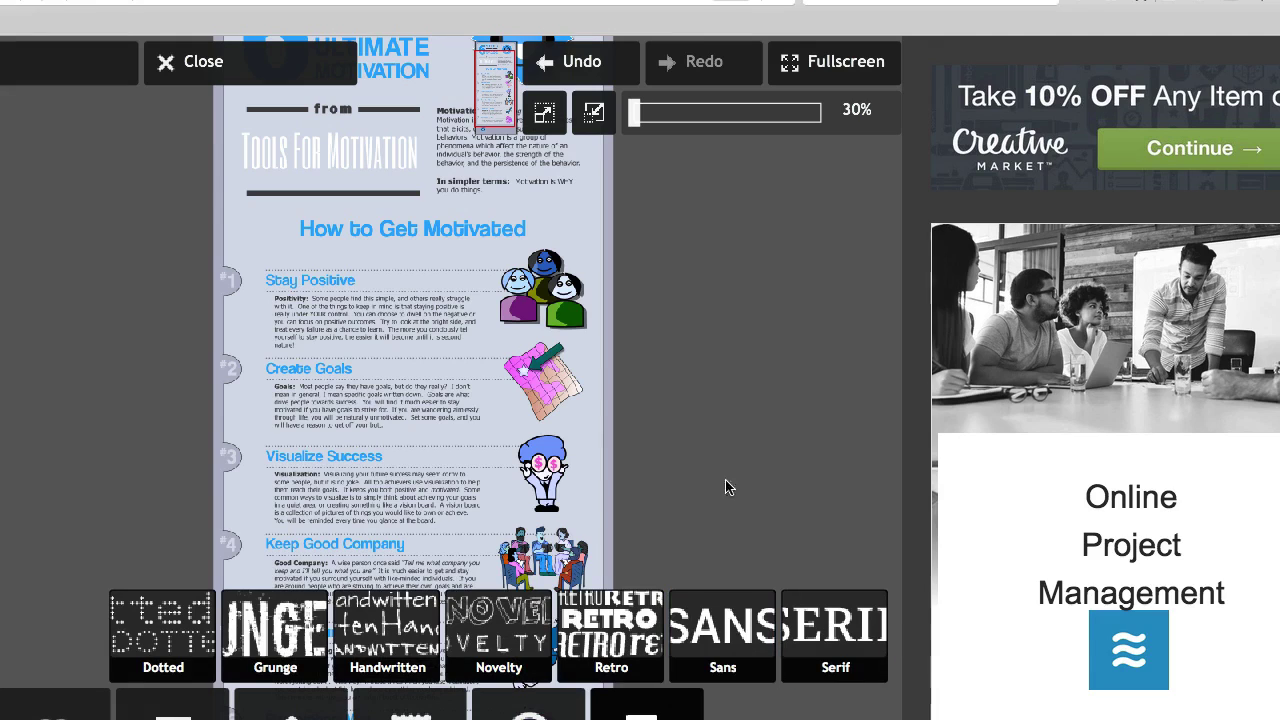
# Add a second text in a Sans font reading "ToolsForMotivation.com" and place it over the lower part of the infographic.
pyautogui.click(739, 632)
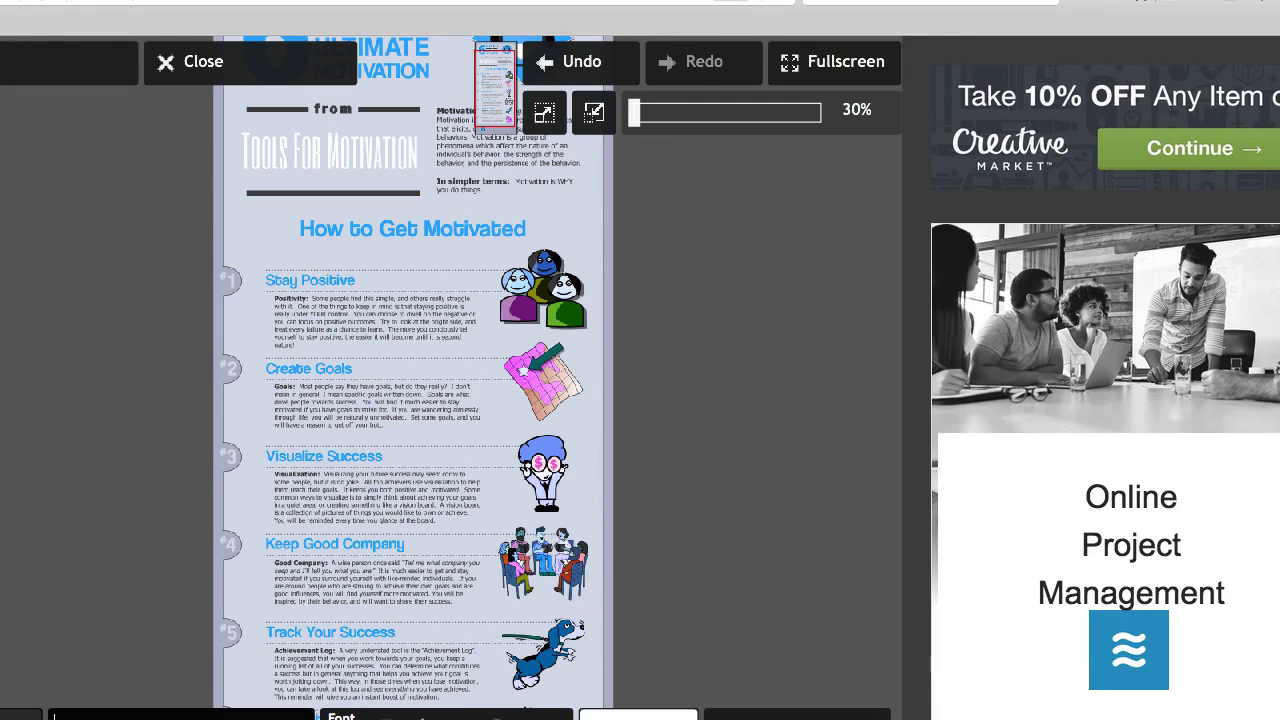
pyautogui.write('ools For Motivation')
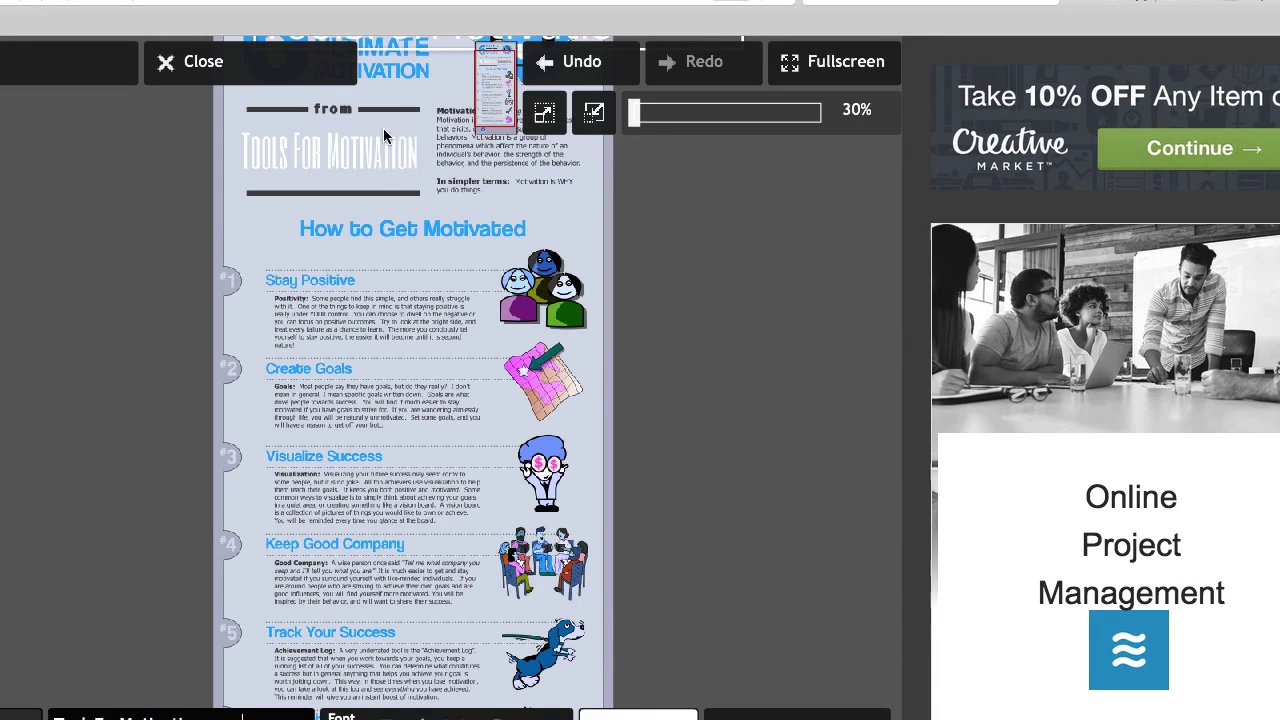
pyautogui.moveTo(403, 44); pyautogui.dragTo(391, 610)
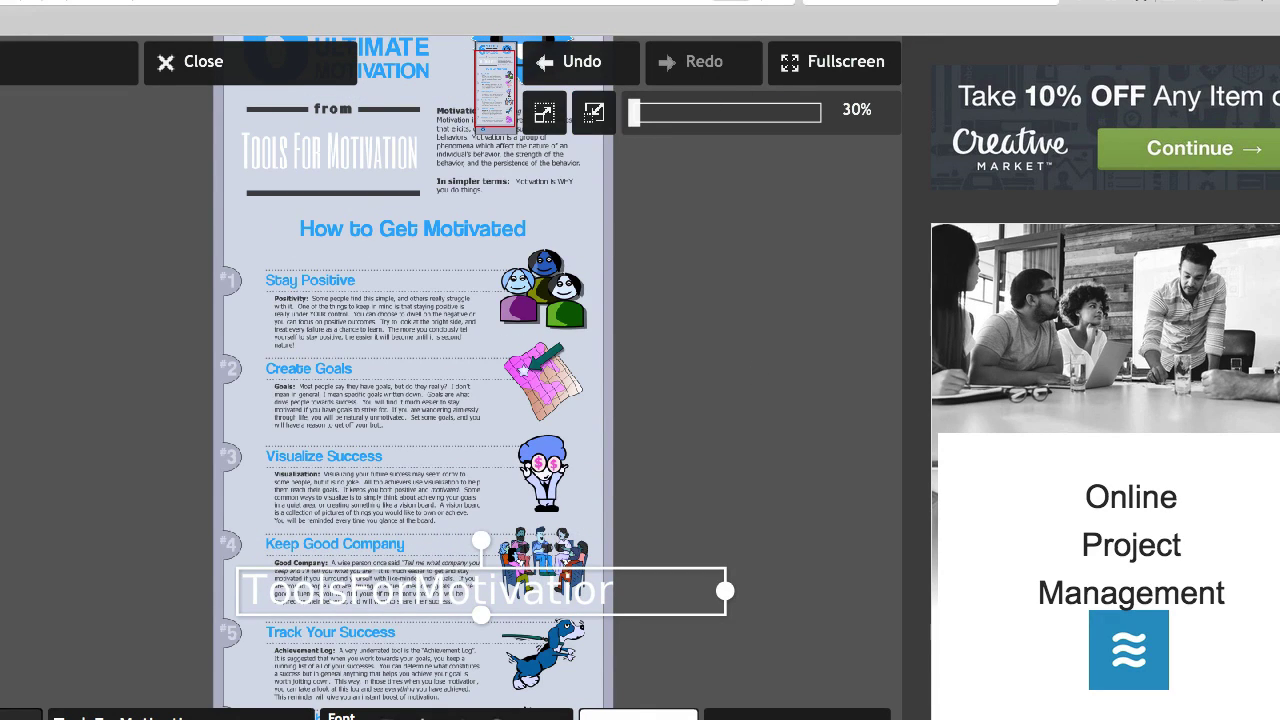
pyautogui.press('Delete')
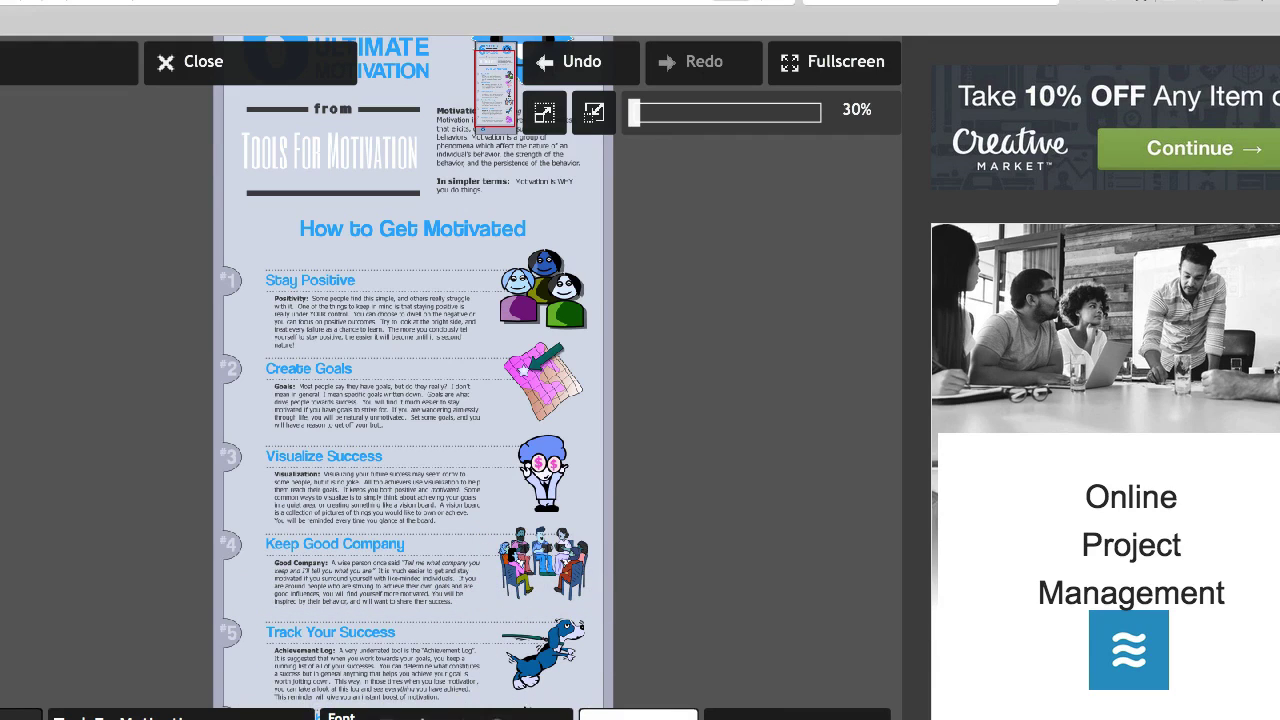
pyautogui.moveTo(490, 712); pyautogui.dragTo(497, 660)
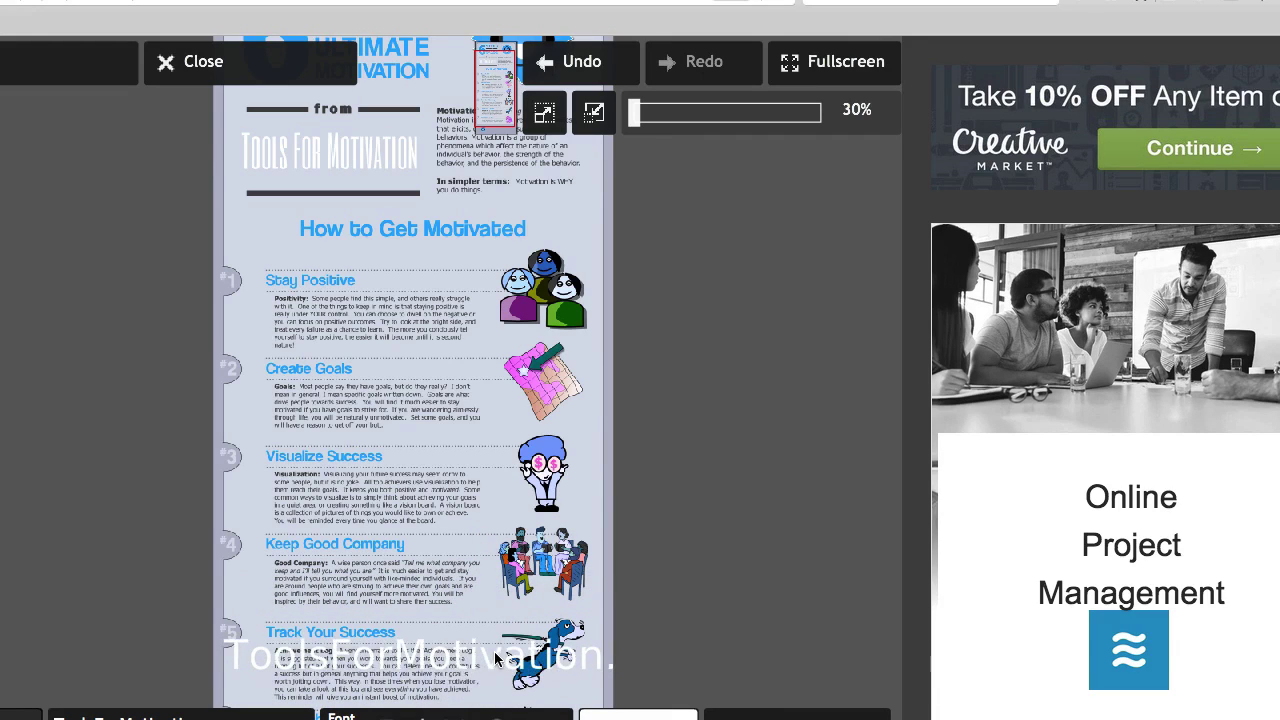
# Put the editor in fullscreen with keyboard controls allowed, and move the web address text into the infographic's dashed footer box.
pyautogui.click(832, 72)
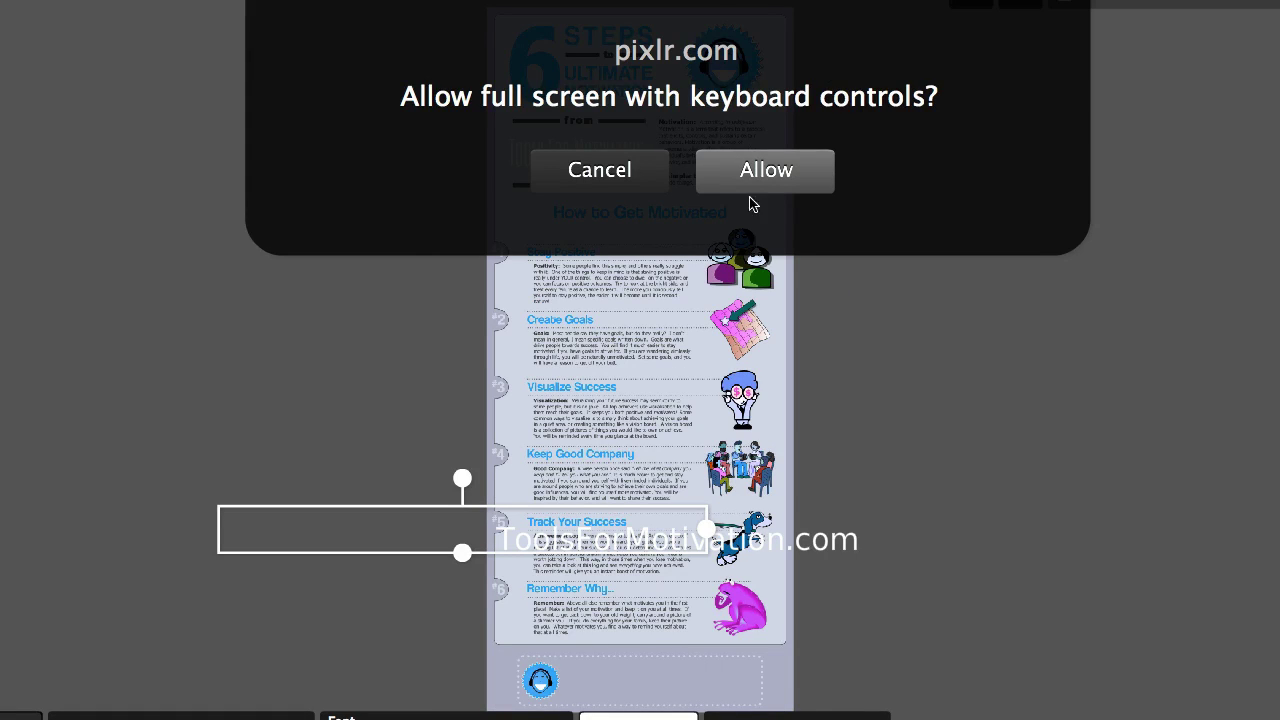
pyautogui.click(752, 188)
pyautogui.moveTo(565, 540); pyautogui.dragTo(620, 676)
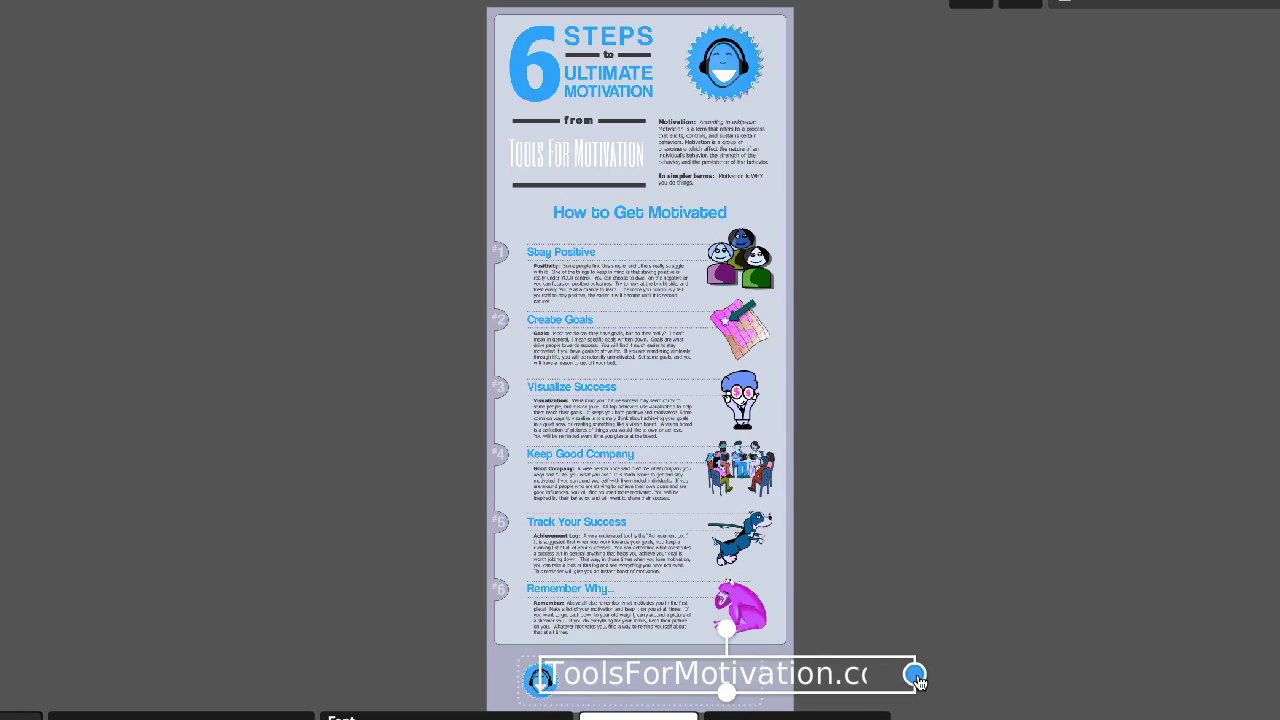
# Shrink the "ToolsForMotivation.com" text to fit beside the headphone logo inside the dashed footer box, and apply it.
pyautogui.moveTo(899, 677); pyautogui.dragTo(843, 676)
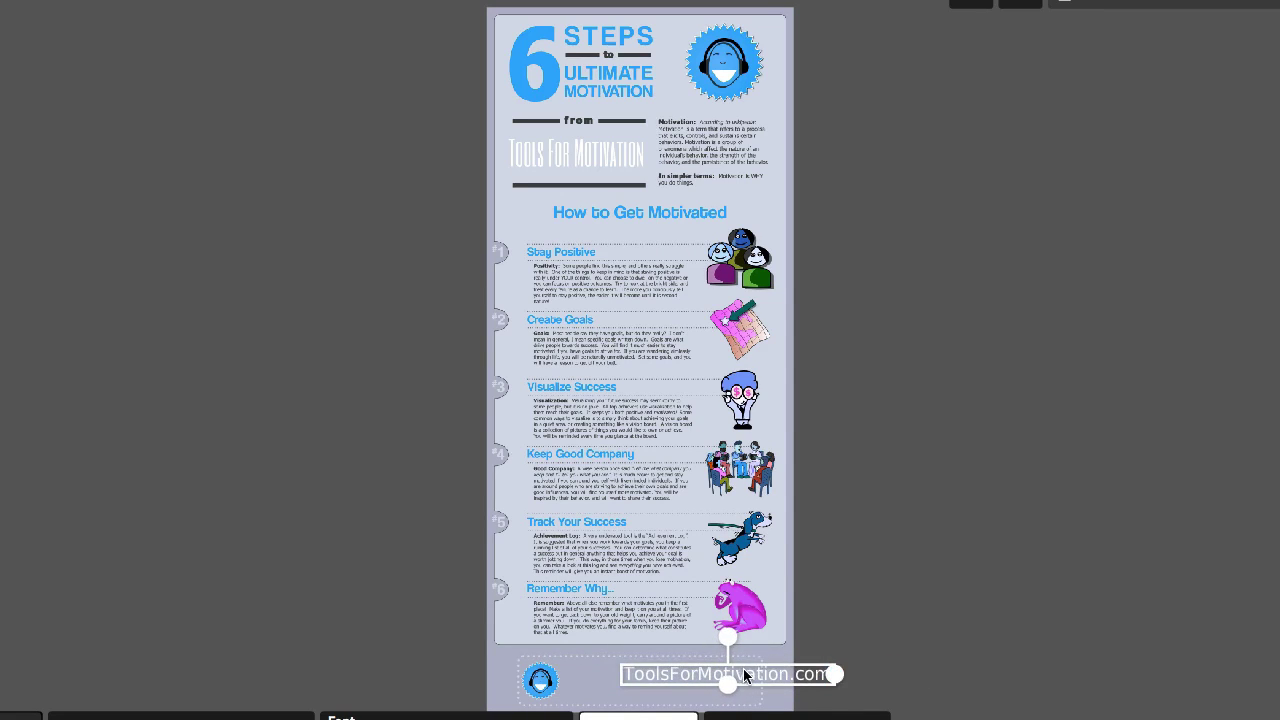
pyautogui.moveTo(698, 684); pyautogui.dragTo(673, 684)
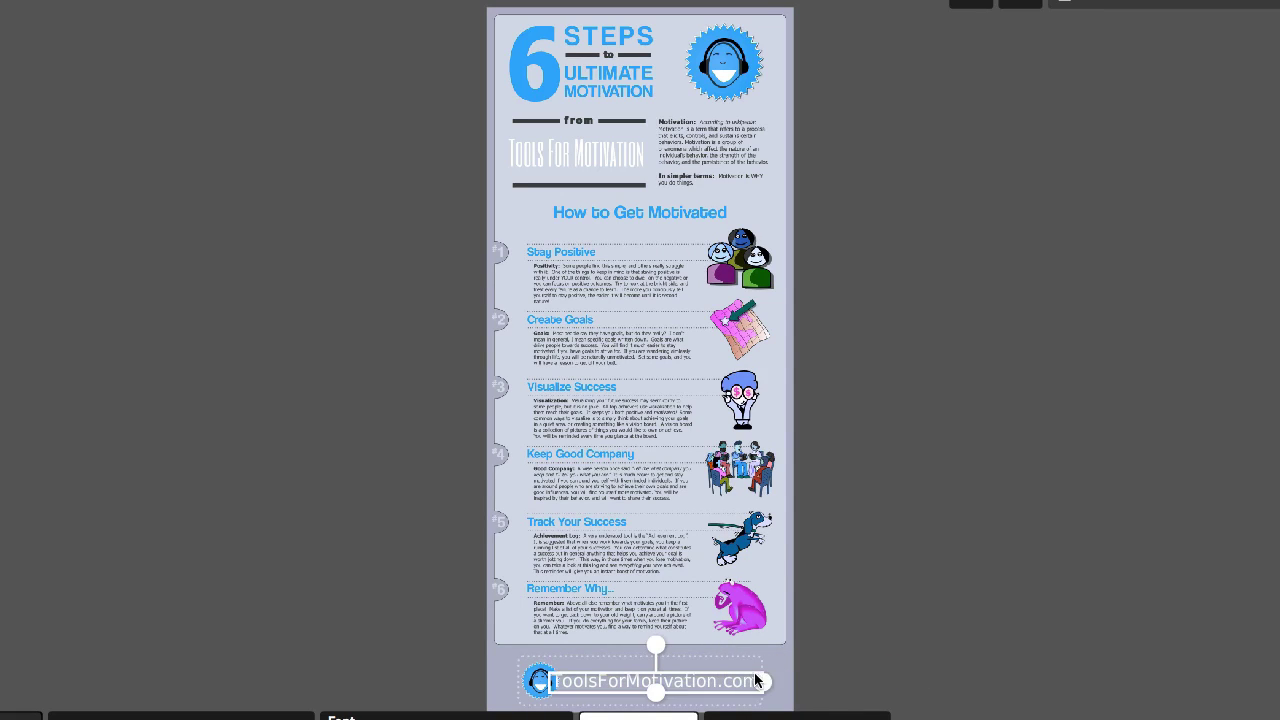
pyautogui.moveTo(757, 683); pyautogui.dragTo(729, 683)
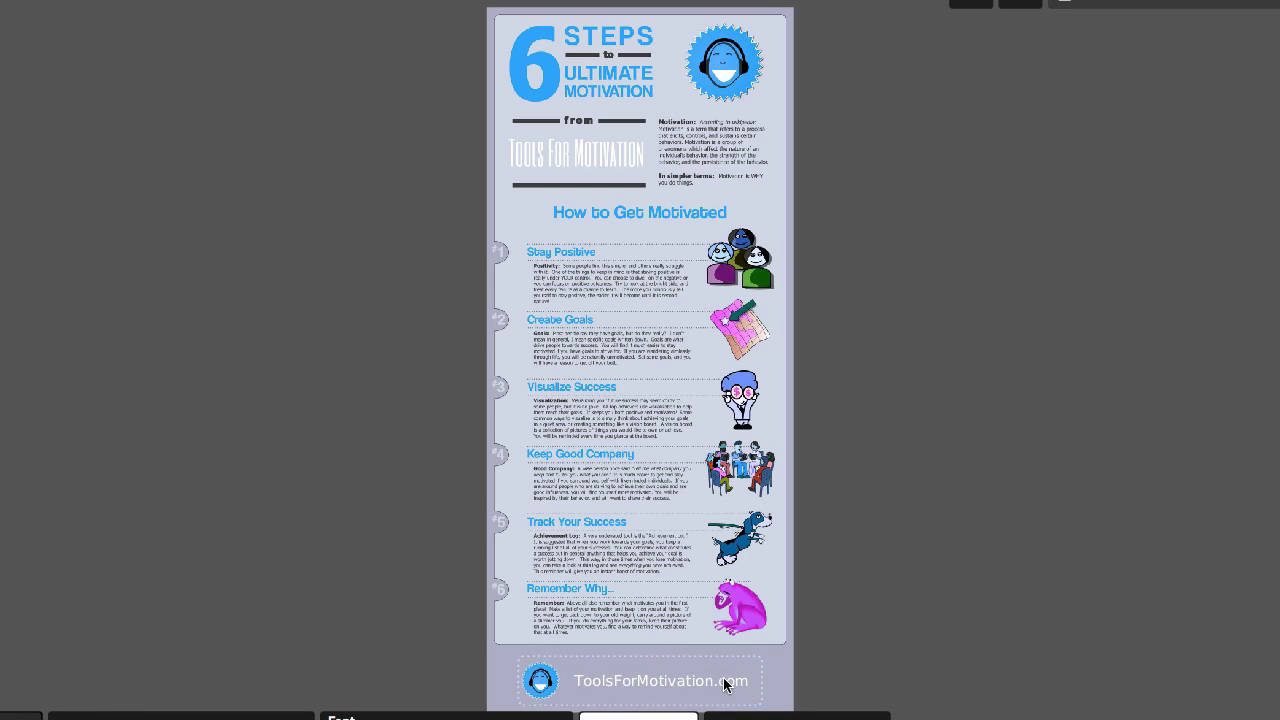
pyautogui.click(726, 683)
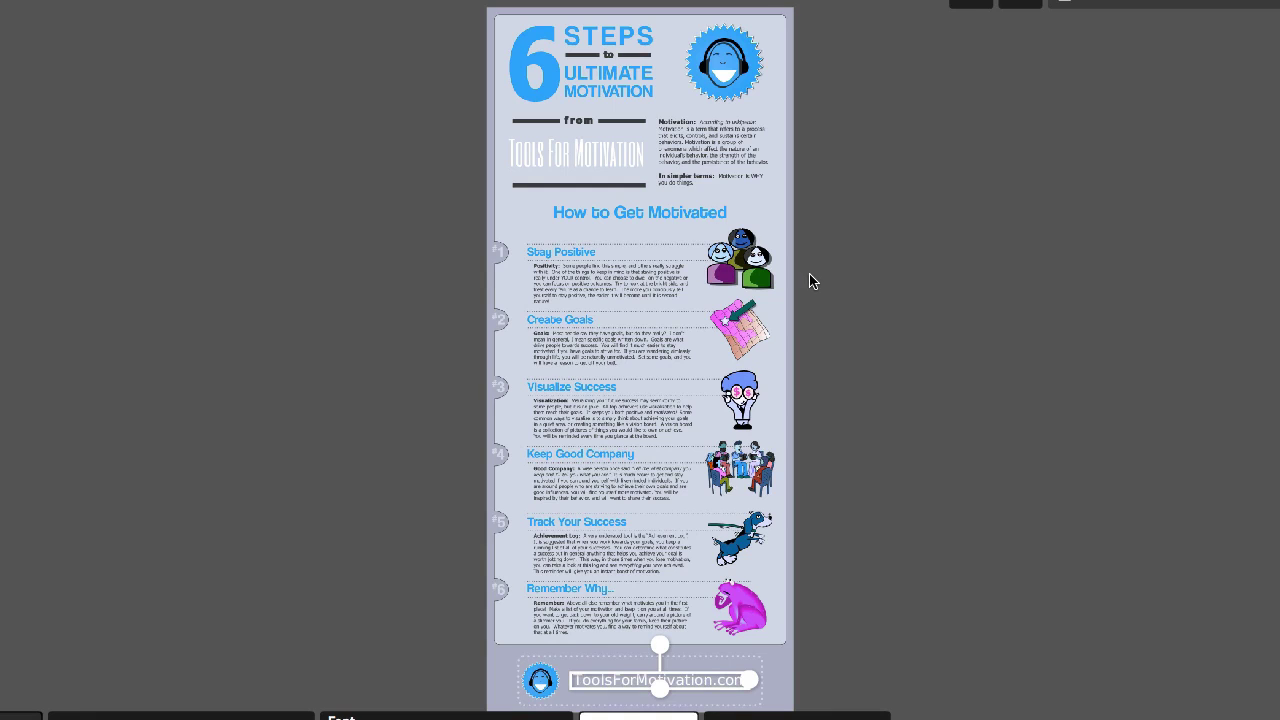
pyautogui.click(803, 717)
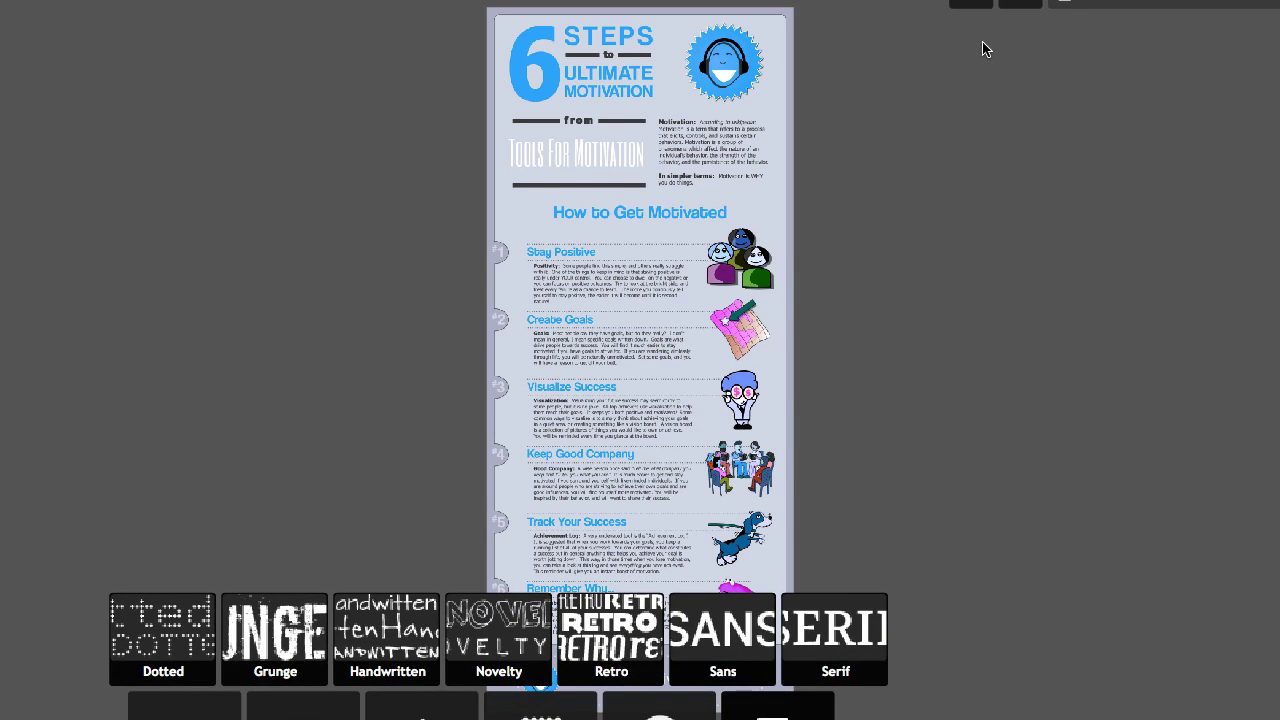
# Leave fullscreen and save the infographic as InfographicFinal.jpg at quality 100 in the Ultimate Motivation folder.
pyautogui.click(987, 48)
pyautogui.press('Escape')
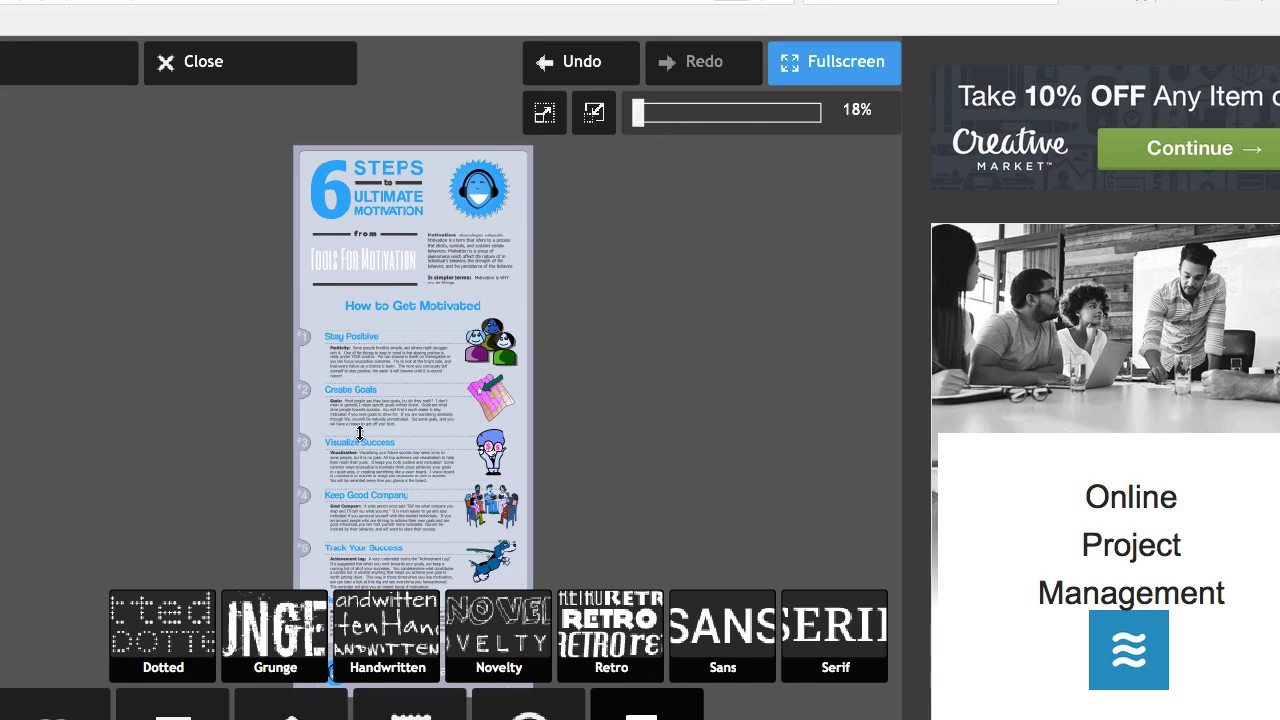
pyautogui.click(2, 78)
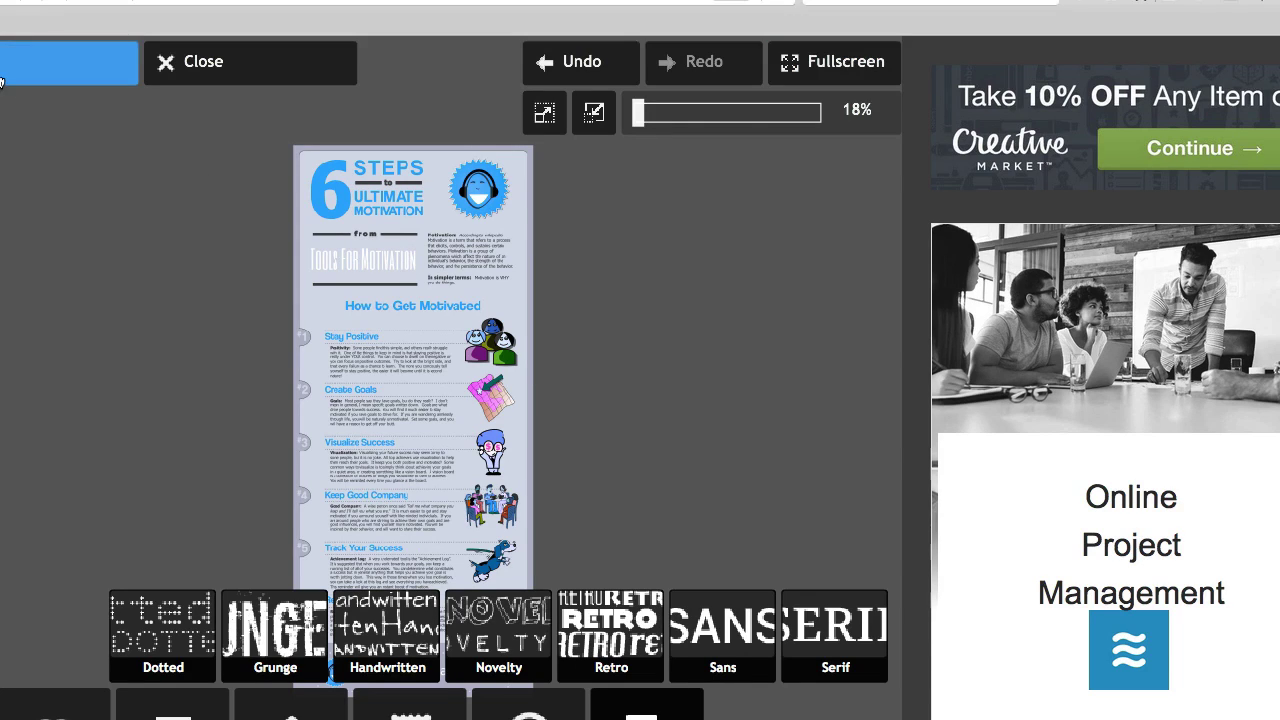
pyautogui.click(60, 62)
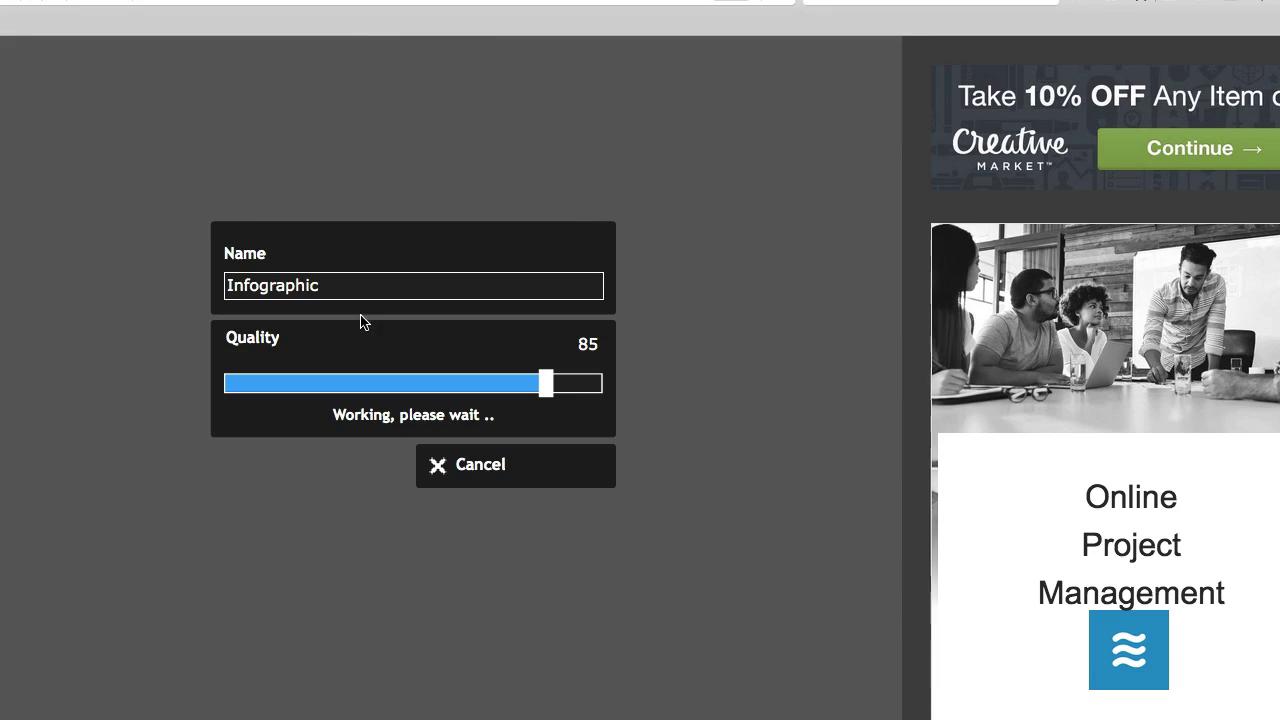
pyautogui.write('Final')
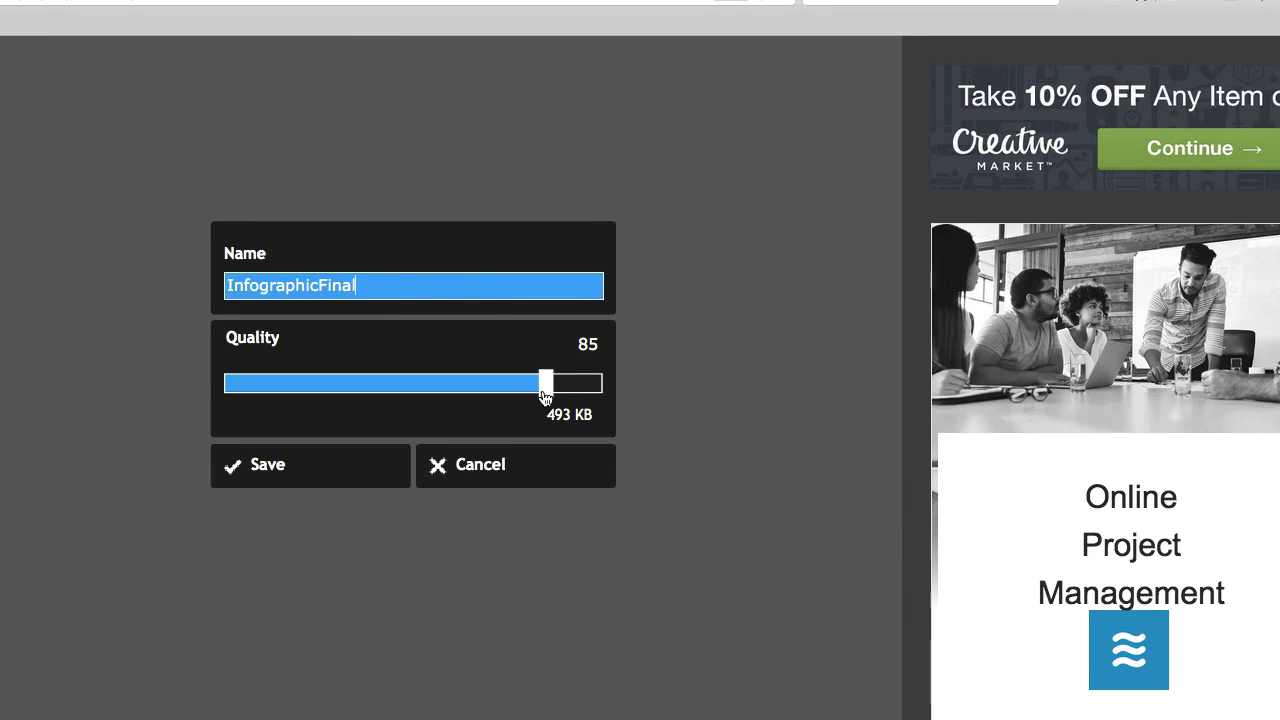
pyautogui.moveTo(546, 393); pyautogui.dragTo(616, 403)
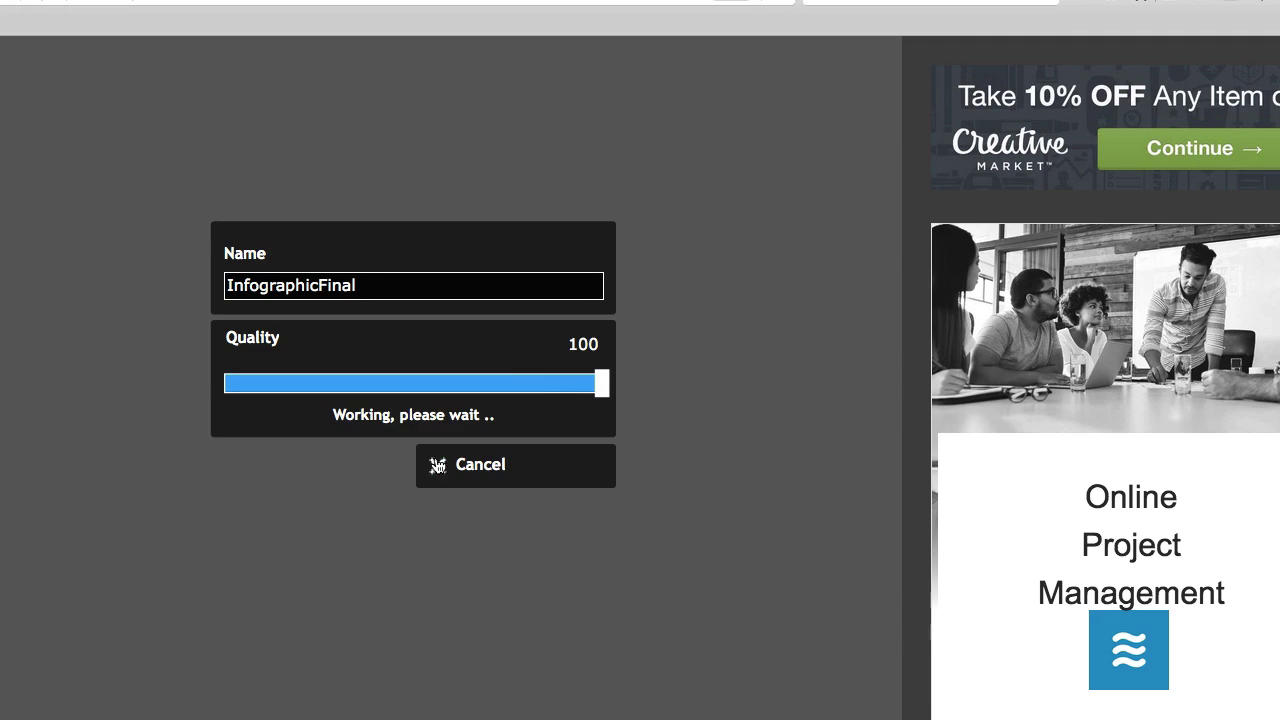
pyautogui.click(305, 475)
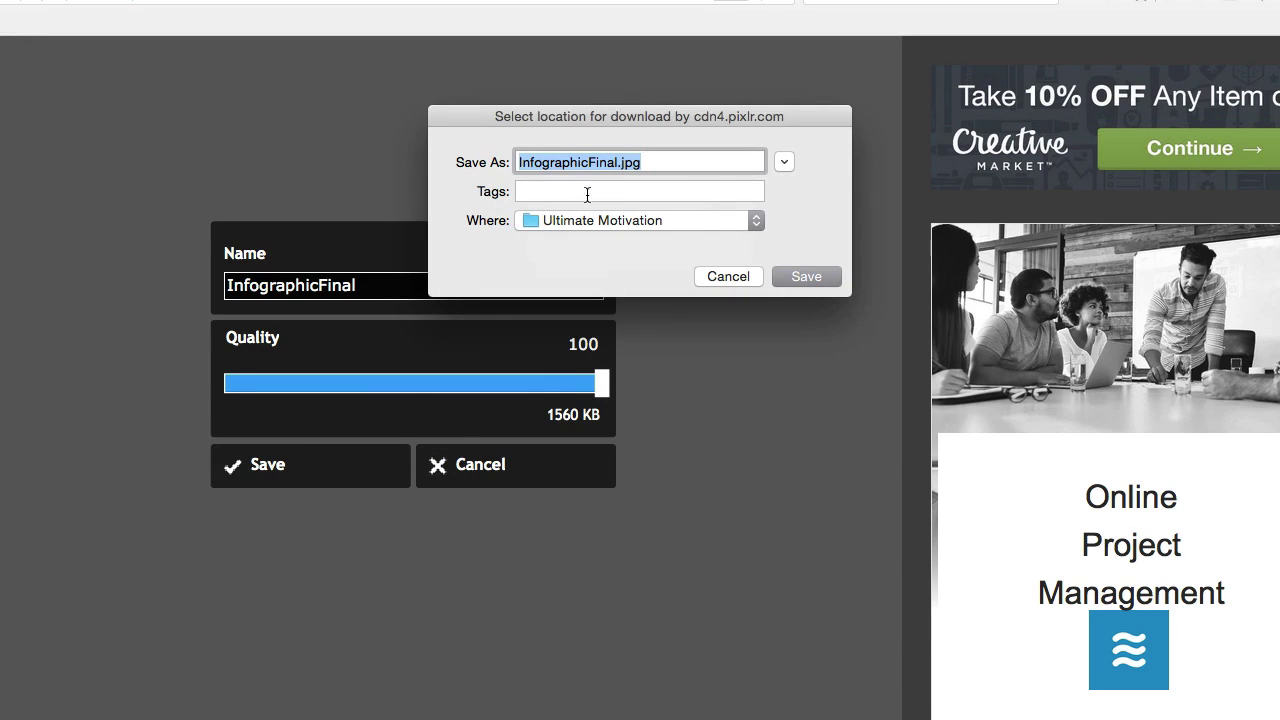
pyautogui.click(777, 276)
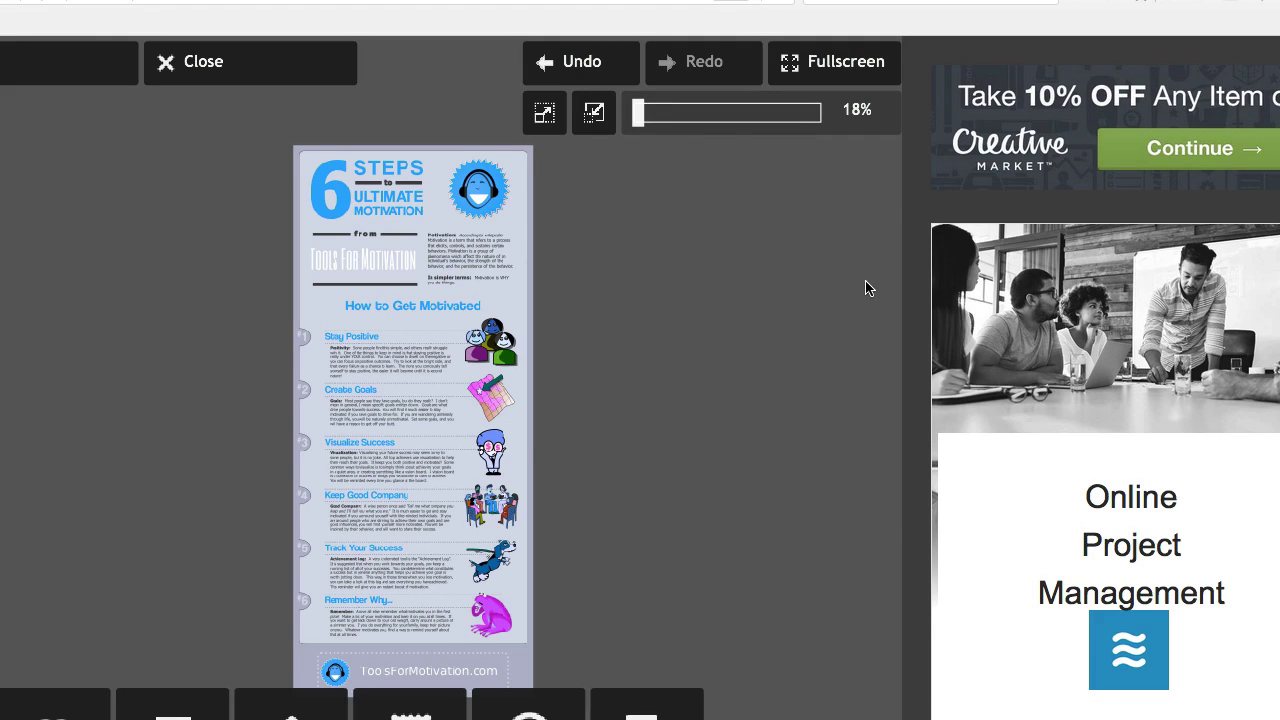
# Switch to Finder to view the saved infographic file in the Ultimate Motivation folder.
pyautogui.press('super+Tab')
pyautogui.press('super+Tab')
pyautogui.press('super+Tab')
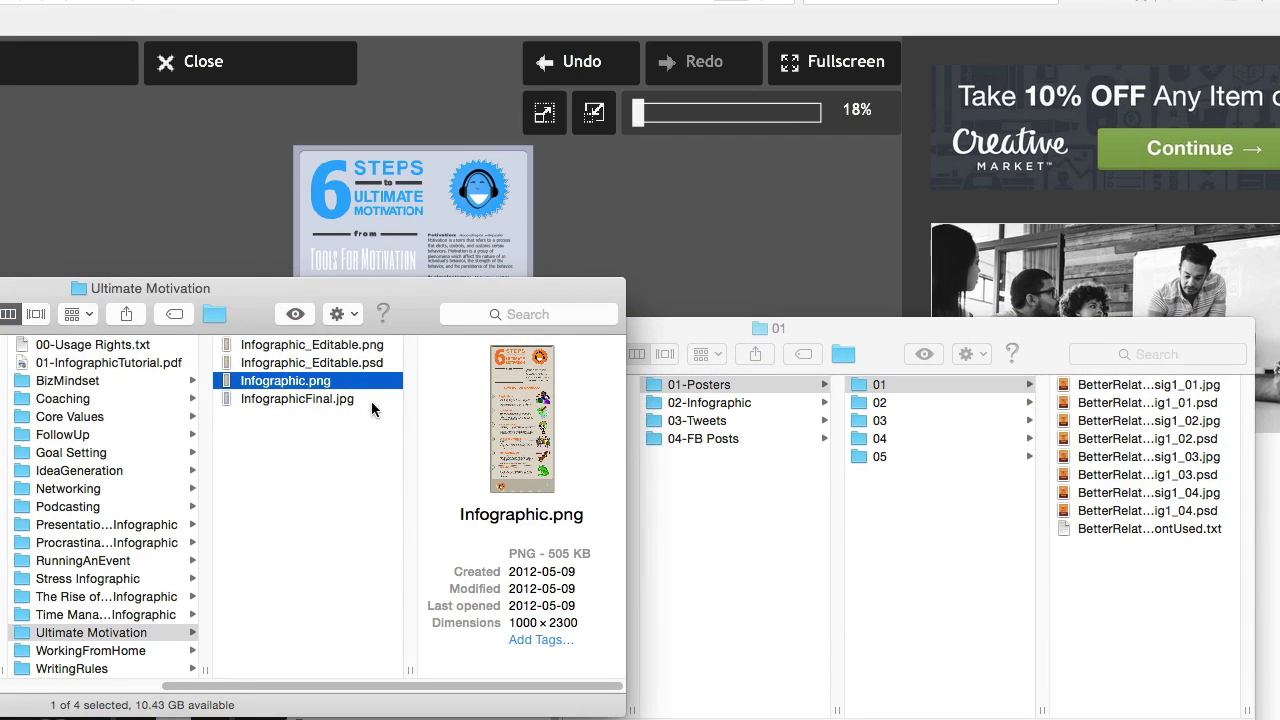